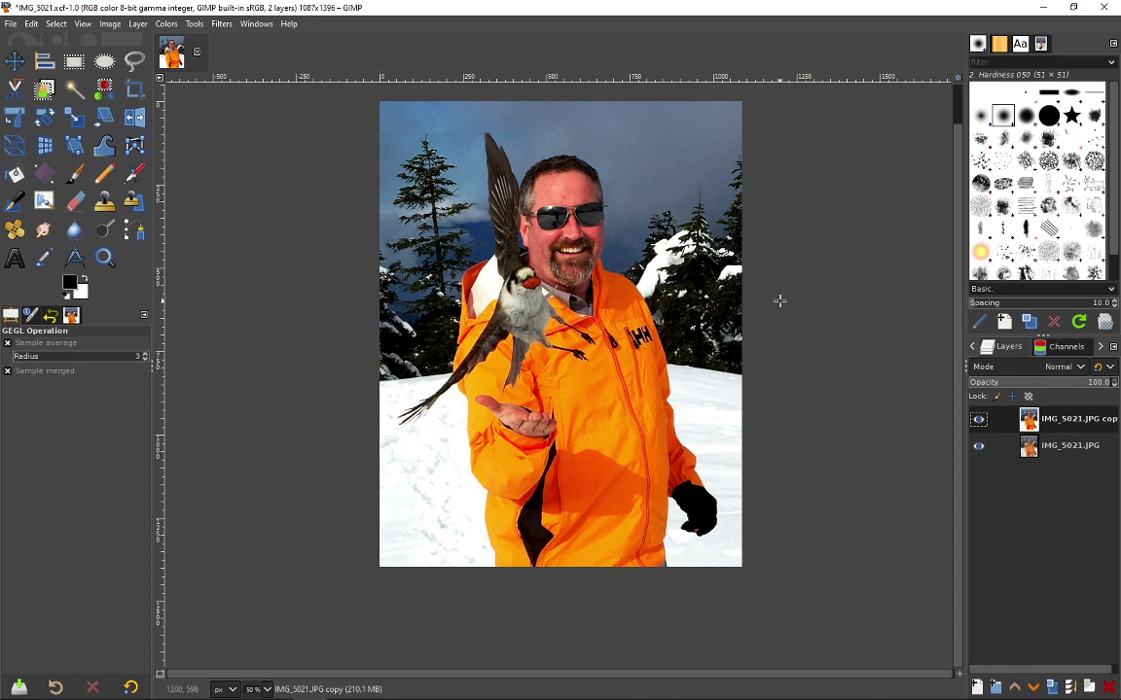
left_click(221, 23)
mouse_move(260, 114)
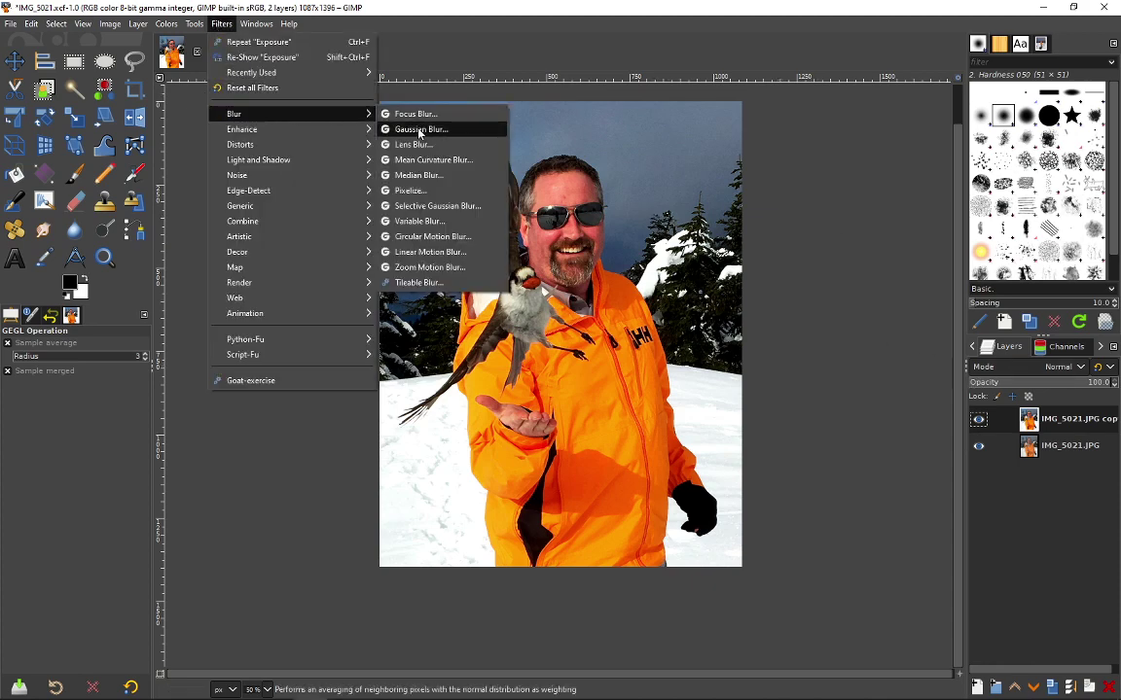
left_click(399, 129)
mouse_move(116, 244)
left_mouse_down()
mouse_move(146, 246)
mouse_move(131, 248)
left_mouse_up()
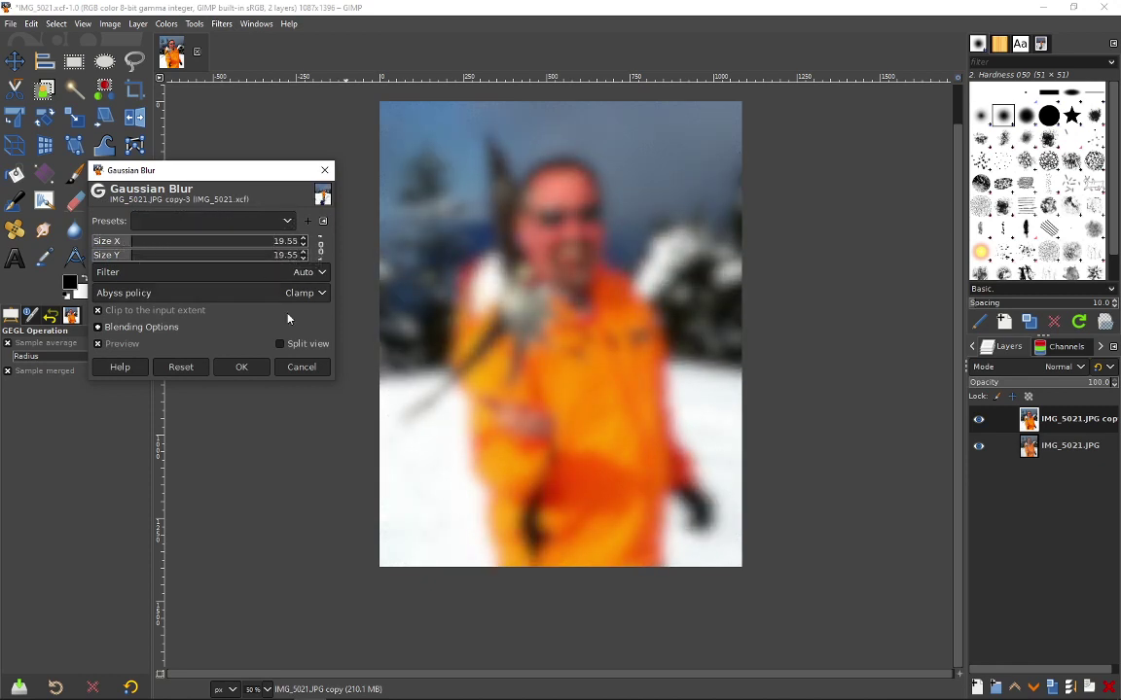
left_click(302, 368)
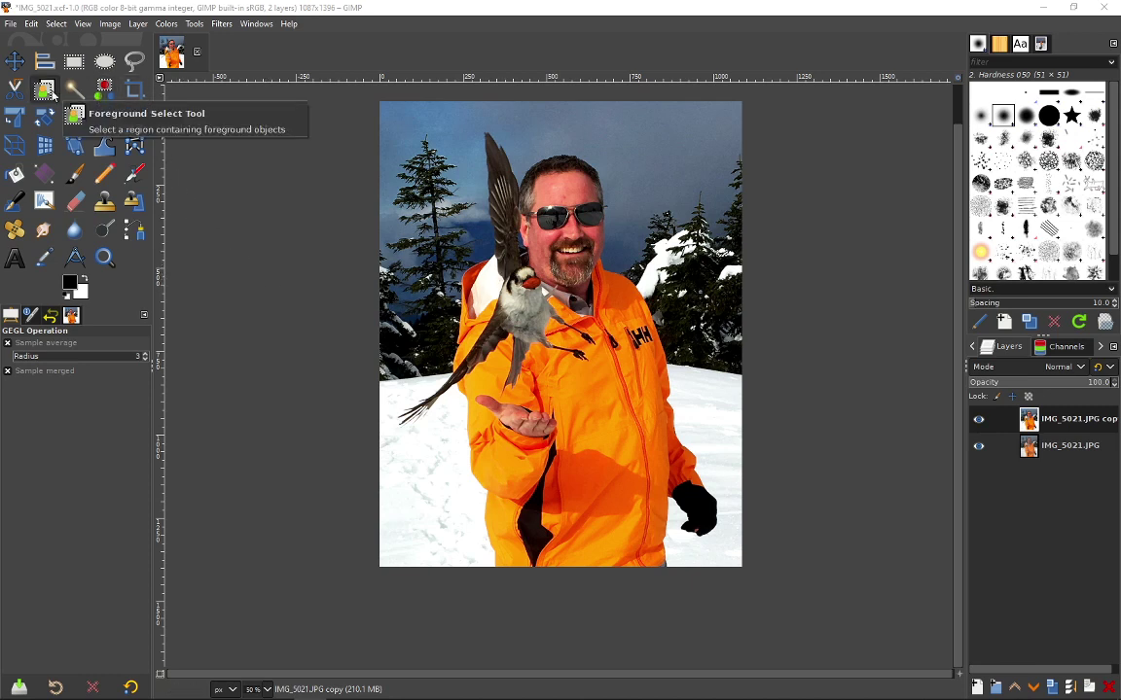
Roughly outline the man and the bird with the Foreground Select tool and confirm the closed outline
left_click(45, 90)
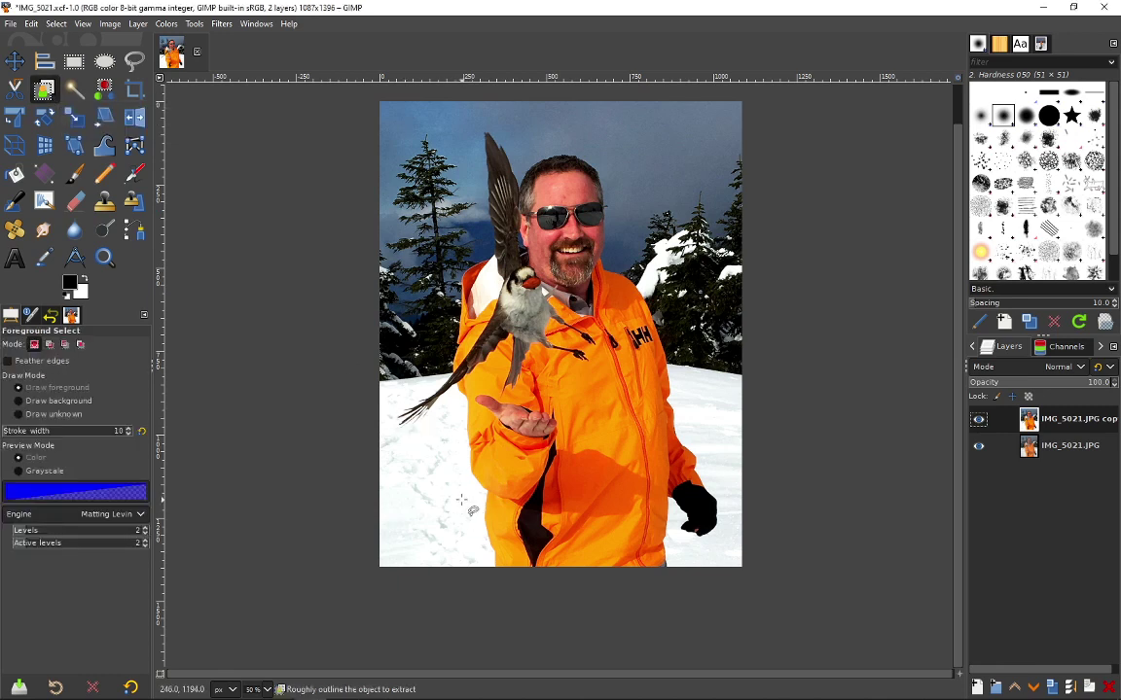
left_click(486, 566)
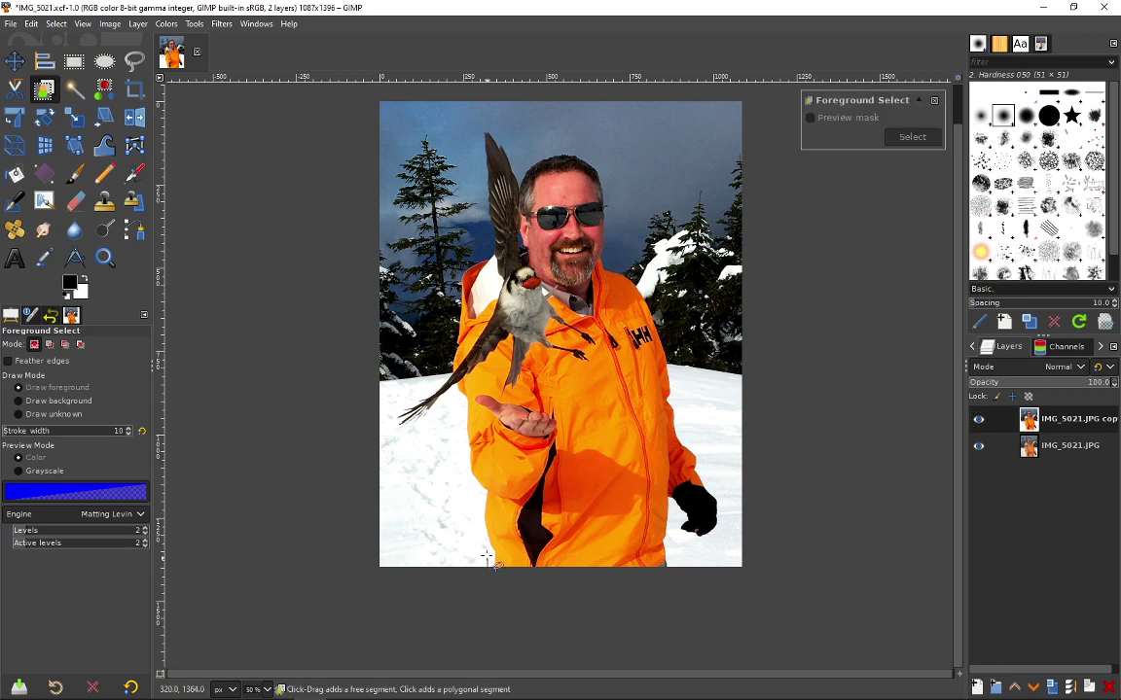
mouse_move(465, 482)
left_mouse_down()
mouse_move(459, 400)
mouse_move(396, 426)
mouse_move(401, 401)
mouse_move(445, 365)
mouse_move(457, 283)
mouse_move(485, 248)
mouse_move(486, 129)
mouse_move(522, 168)
mouse_move(579, 148)
mouse_move(603, 170)
mouse_move(611, 259)
mouse_move(641, 277)
mouse_move(662, 318)
mouse_move(690, 435)
mouse_move(725, 515)
mouse_move(719, 538)
mouse_move(678, 547)
mouse_move(674, 574)
mouse_move(647, 584)
mouse_move(488, 569)
left_mouse_up()
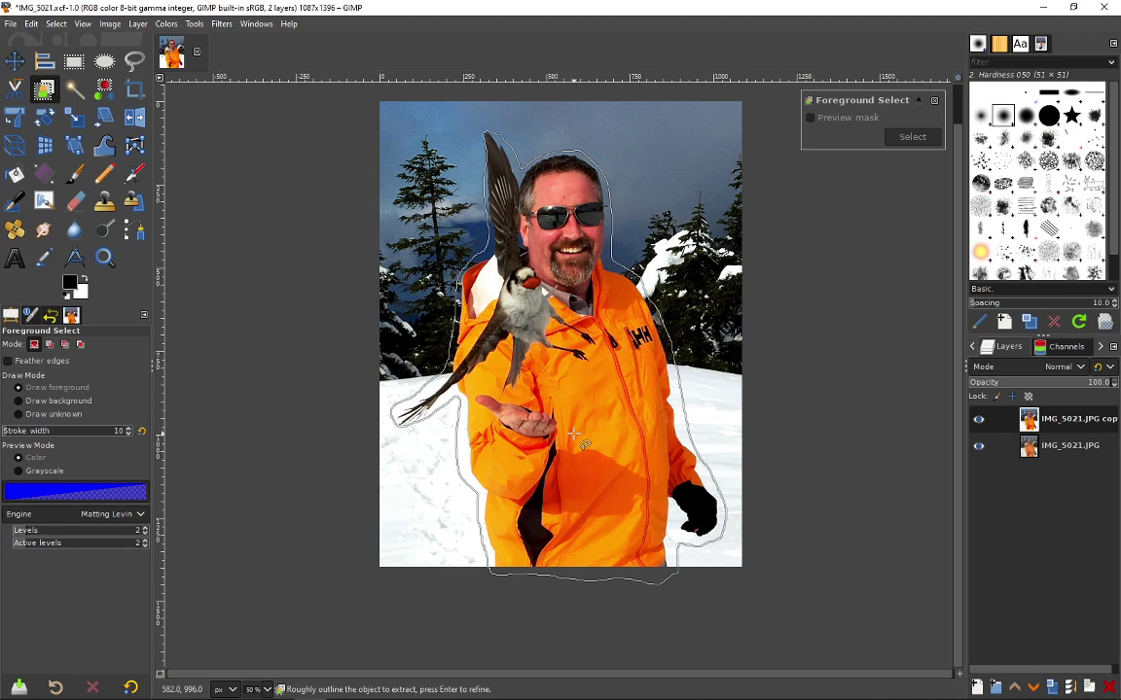
key("Return")
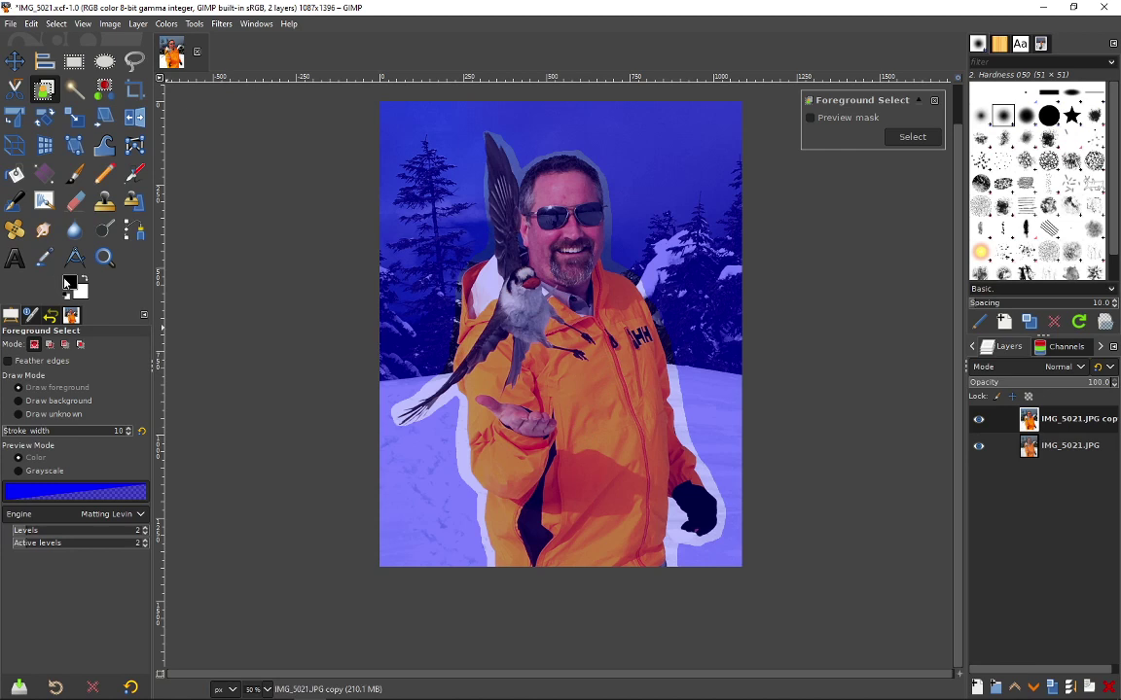
Paint foreground strokes over the man and the bird using stroke widths 10, 83, 23 and 3, and preview the mask
mouse_move(620, 351)
left_mouse_down()
mouse_move(569, 280)
mouse_move(547, 208)
mouse_move(514, 191)
mouse_move(482, 289)
mouse_move(430, 279)
mouse_move(424, 297)
left_mouse_up()
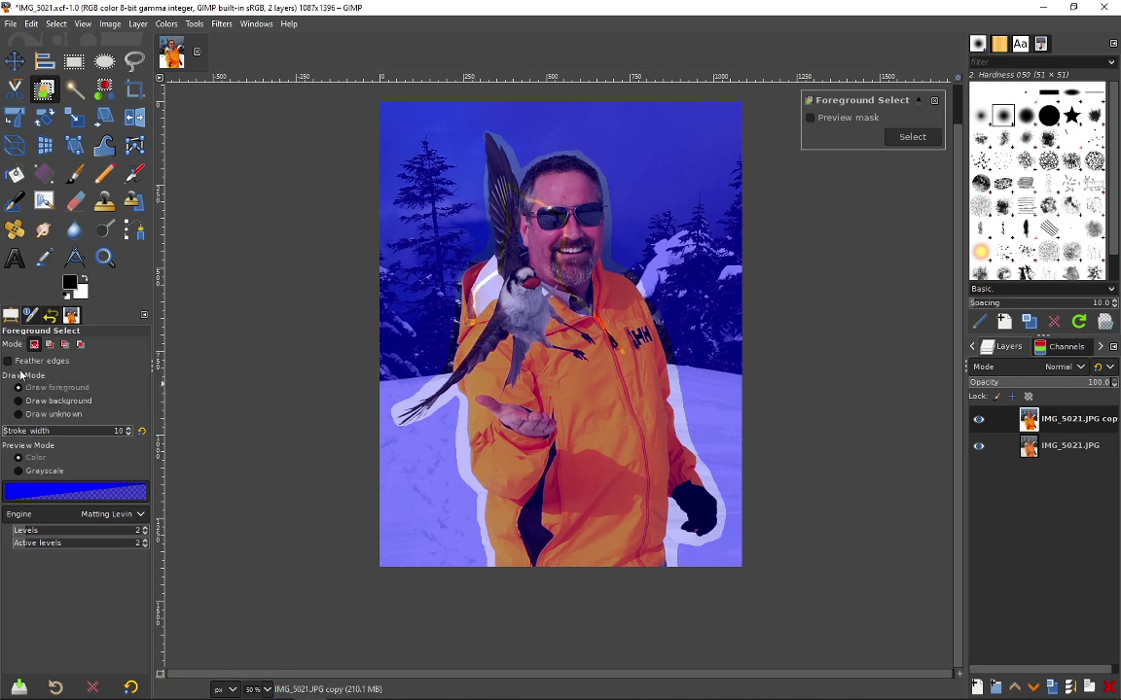
scroll(27, 433, "up", 13)
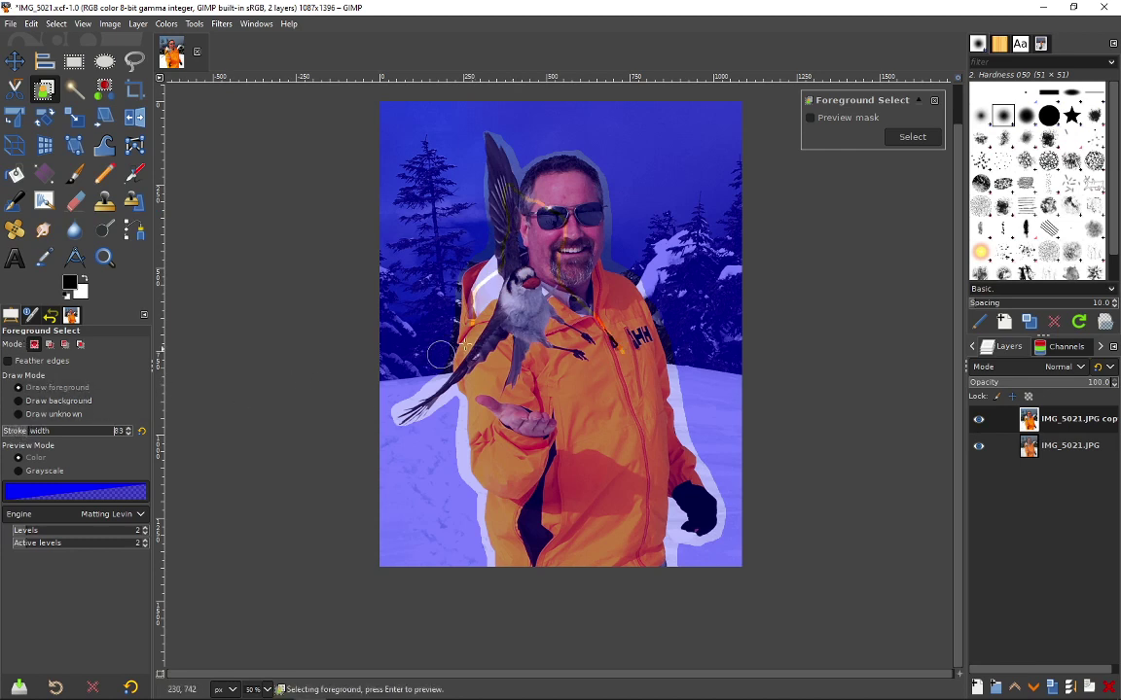
mouse_move(510, 199)
left_mouse_down()
mouse_move(480, 345)
mouse_move(482, 446)
mouse_move(504, 520)
mouse_move(513, 547)
mouse_move(533, 552)
mouse_move(617, 550)
mouse_move(643, 517)
mouse_move(649, 450)
mouse_move(675, 468)
mouse_move(650, 428)
mouse_move(631, 339)
mouse_move(571, 272)
mouse_move(587, 215)
mouse_move(581, 190)
mouse_move(560, 177)
mouse_move(520, 211)
left_mouse_up()
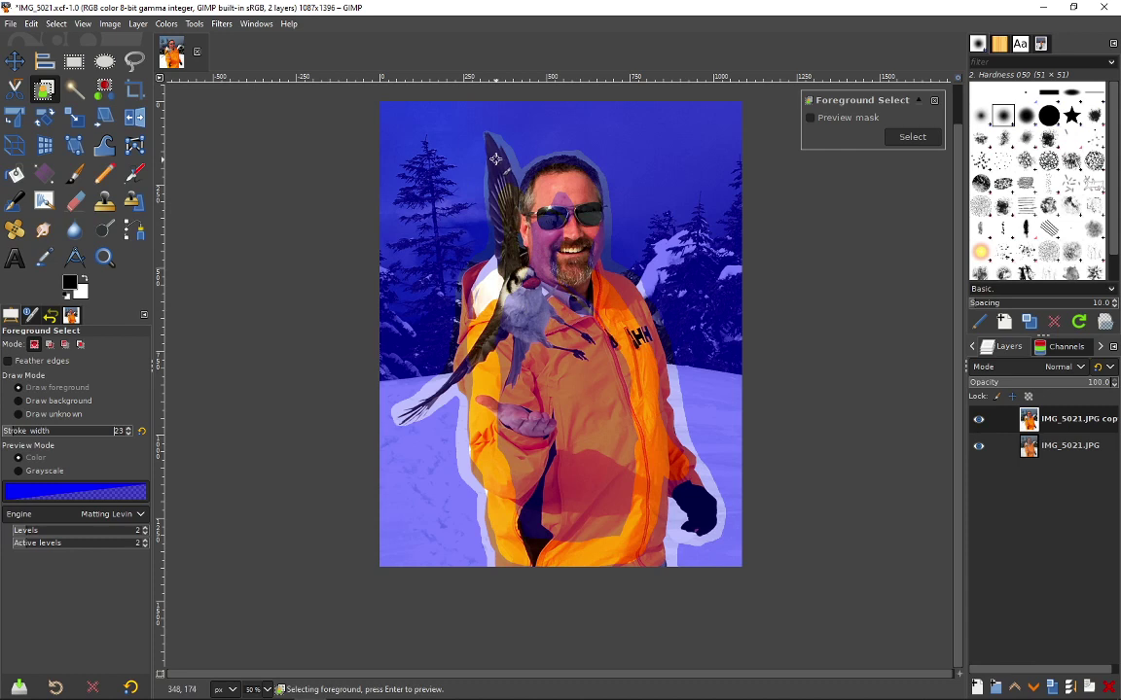
mouse_move(499, 182)
left_mouse_down()
mouse_move(490, 147)
mouse_move(499, 180)
left_mouse_up()
left_click(267, 690)
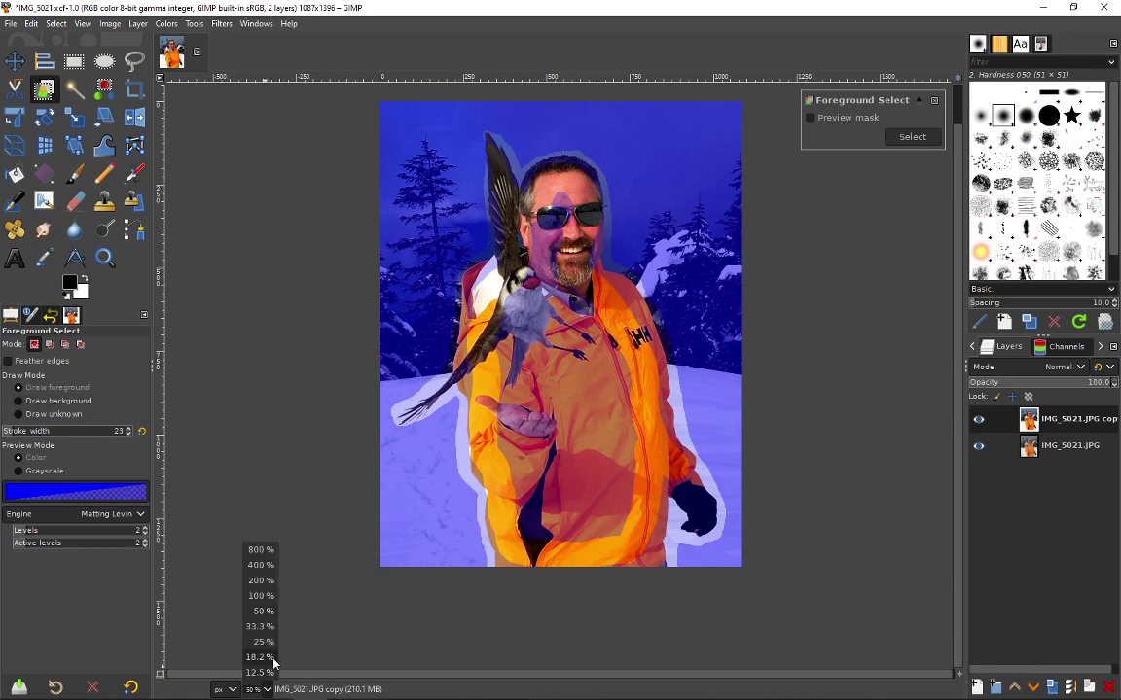
left_click(262, 597)
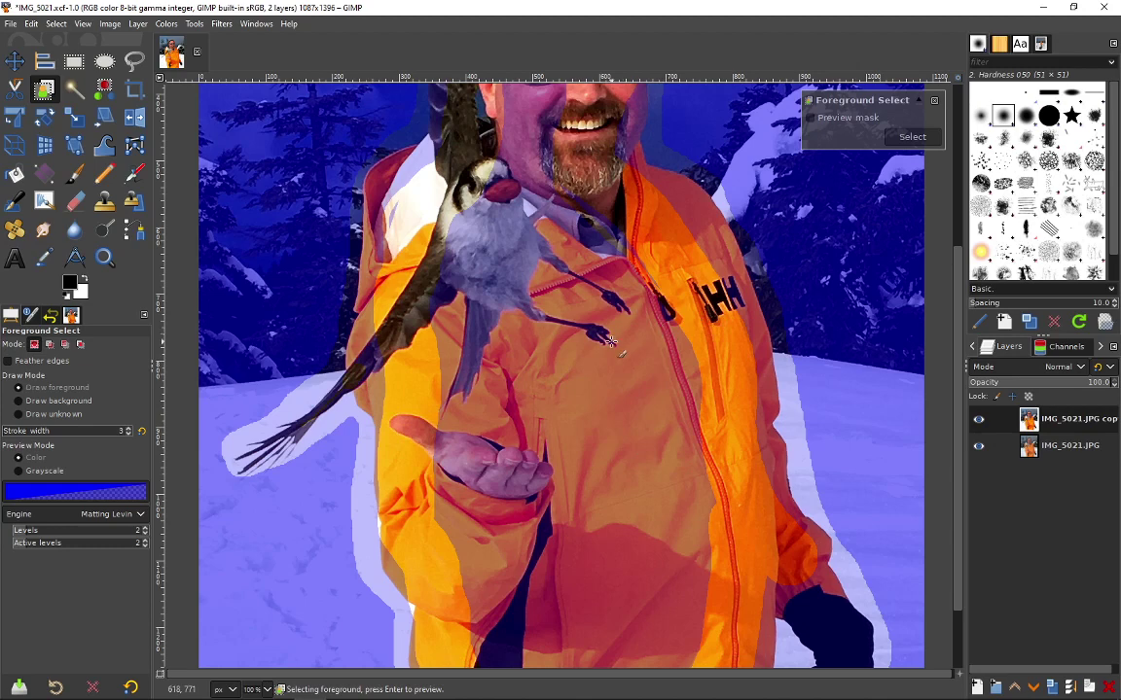
key("Return")
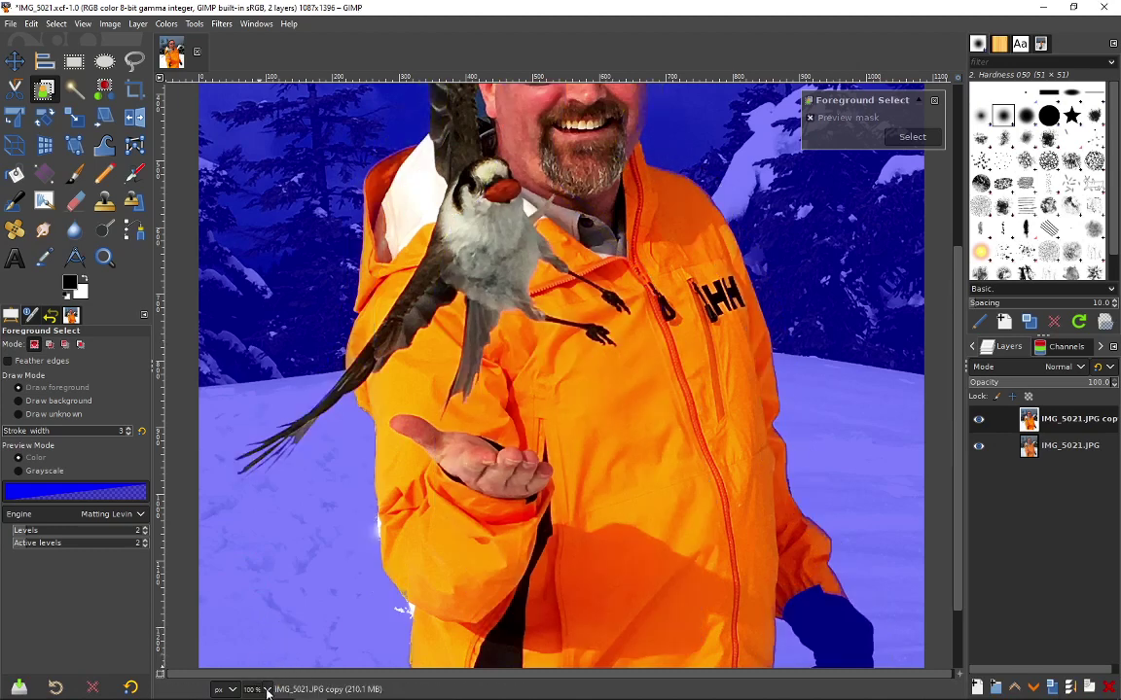
Add the black glove to the foreground with stroke width 19 and turn the mask into a selection
key("minus")
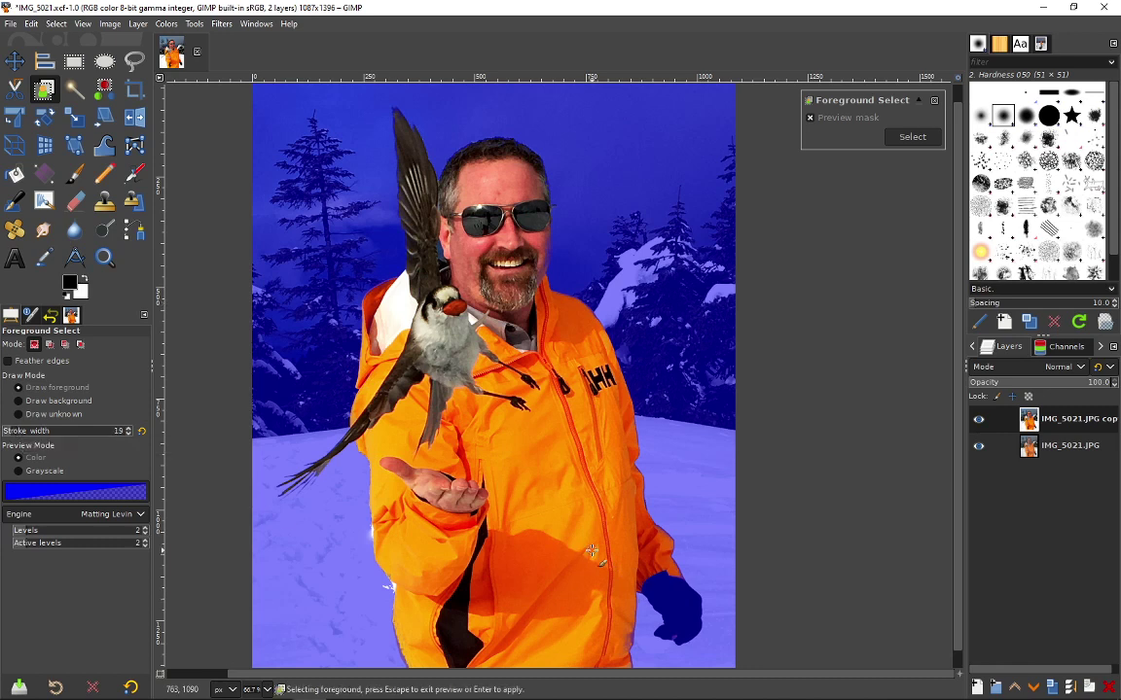
mouse_move(663, 574)
left_mouse_down()
mouse_move(689, 624)
mouse_move(670, 633)
mouse_move(673, 614)
mouse_move(646, 574)
left_mouse_up()
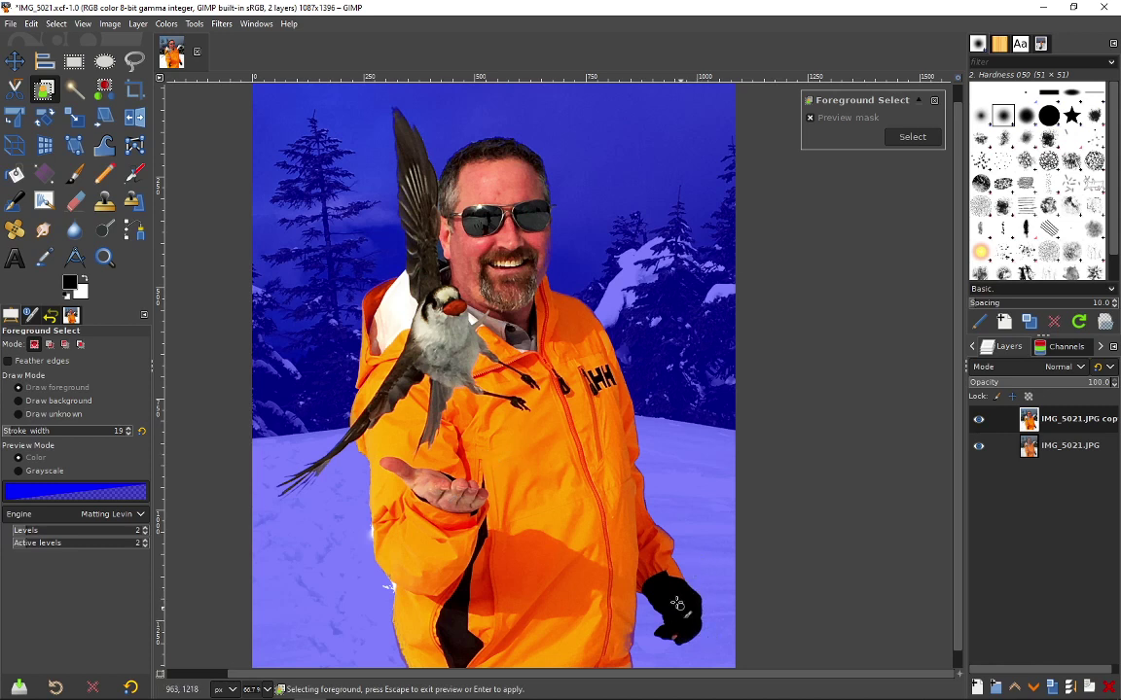
left_click(912, 139)
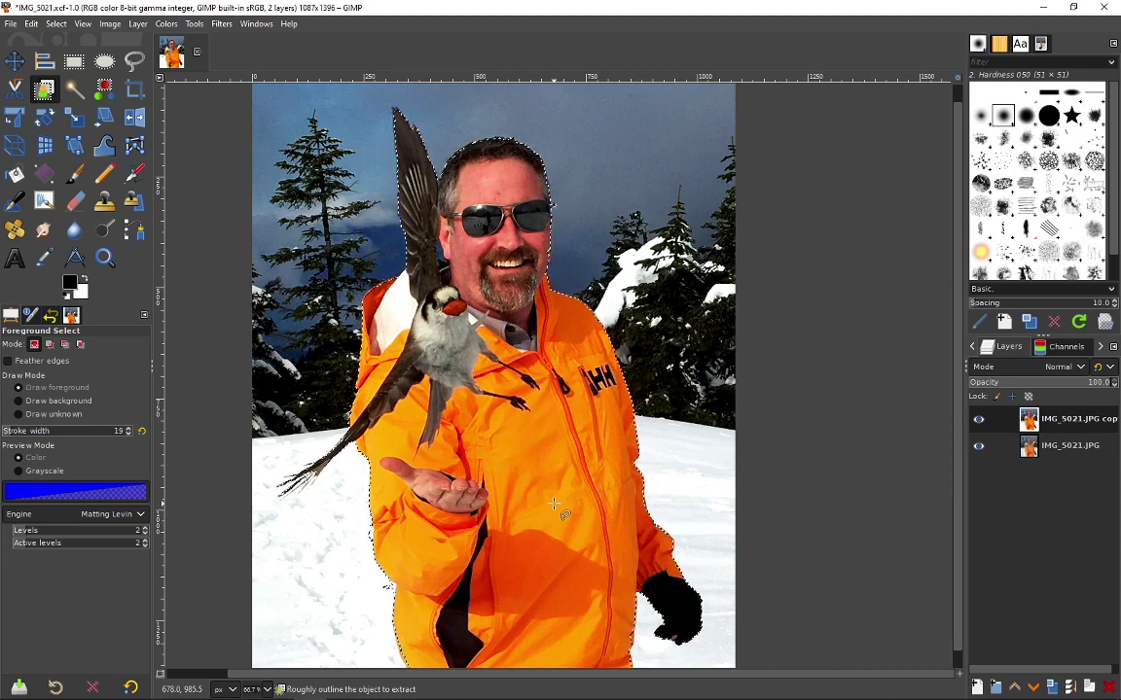
Float the selected man and bird and convert the floating selection into a new layer
left_click(57, 23)
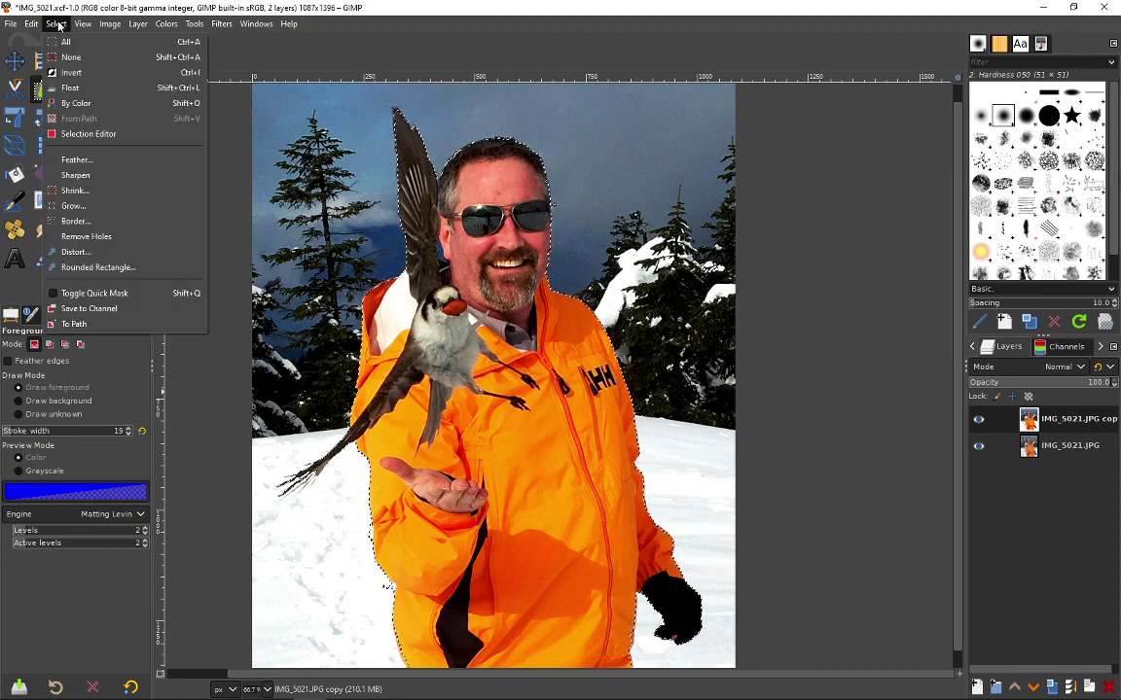
left_click(70, 88)
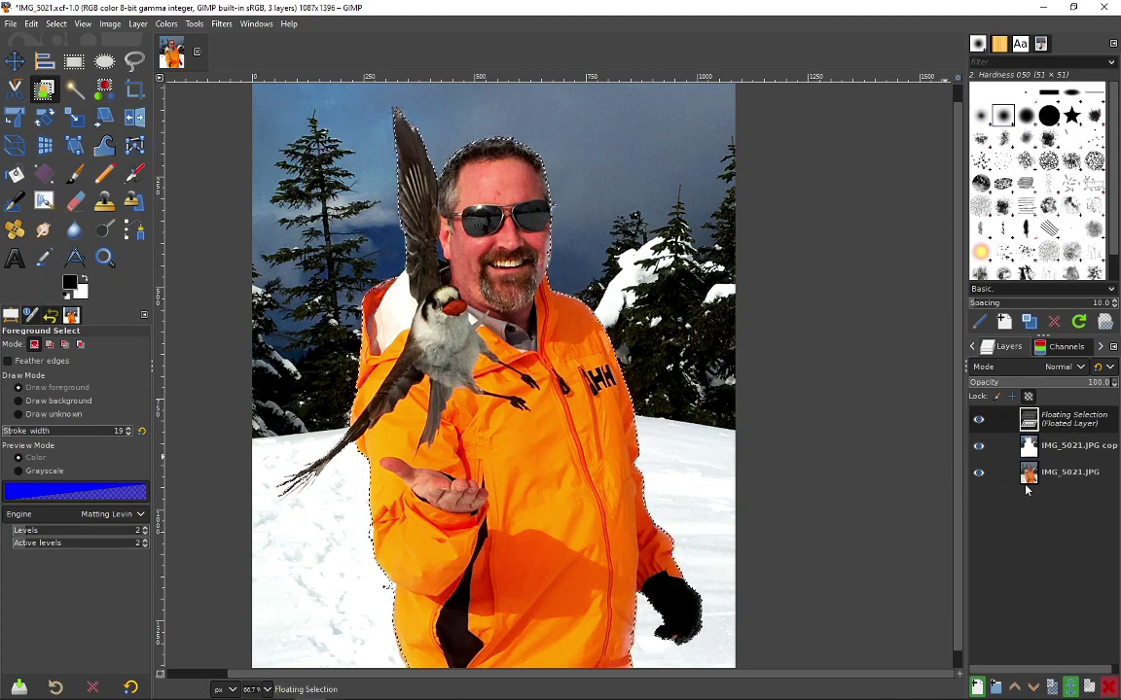
left_click(976, 688)
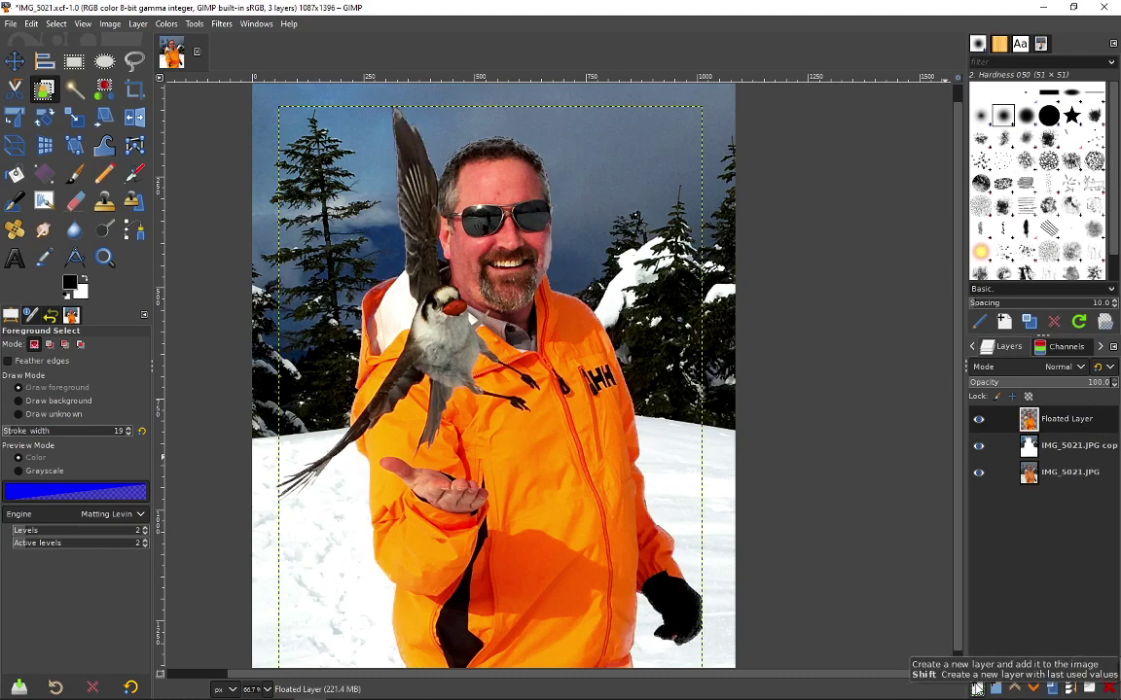
Check the cut-out by toggling the two lower layers, leaving the original shown and the IMG_5021.JPG copy layer hidden
left_click(978, 445)
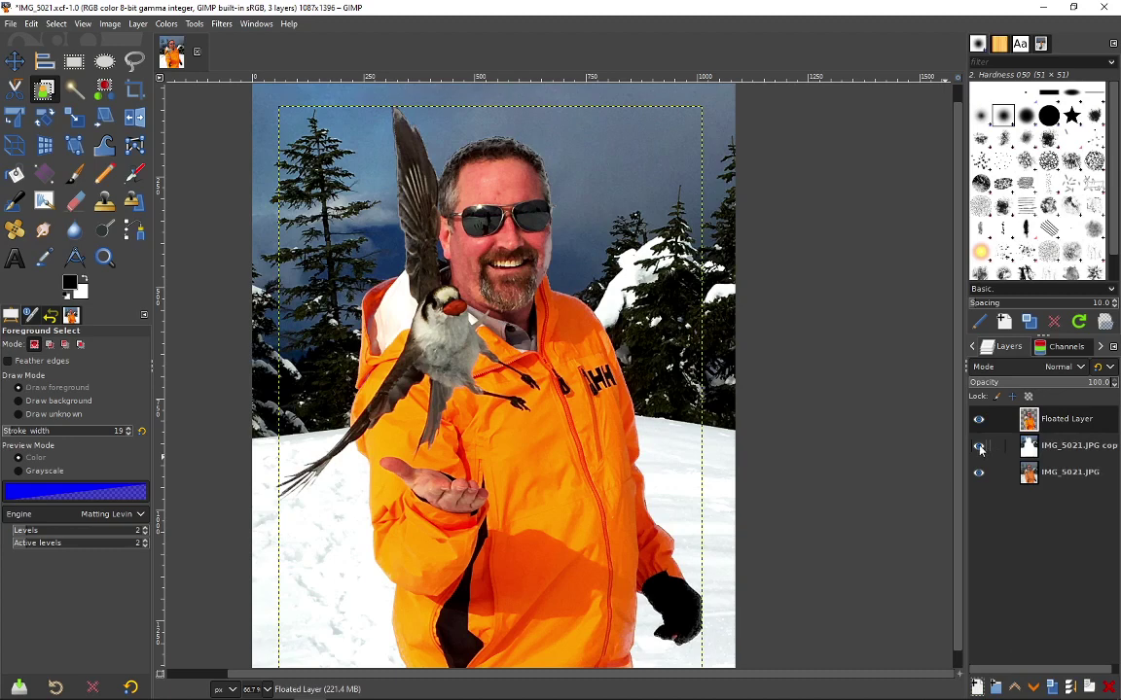
left_click(979, 472)
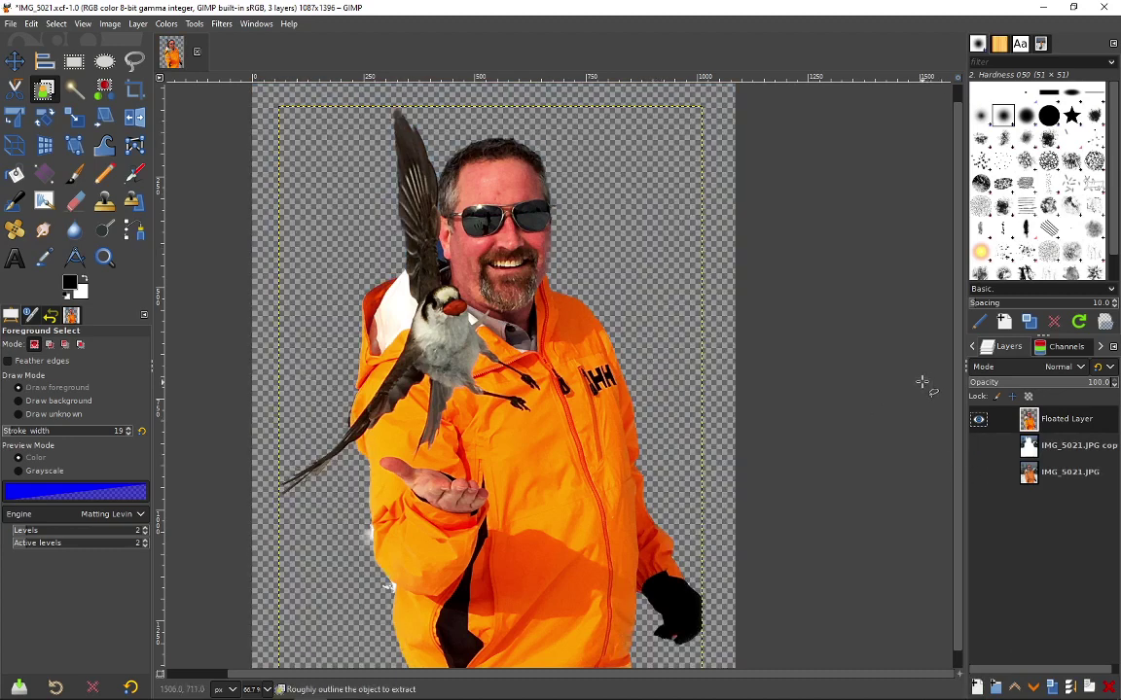
left_click(978, 472)
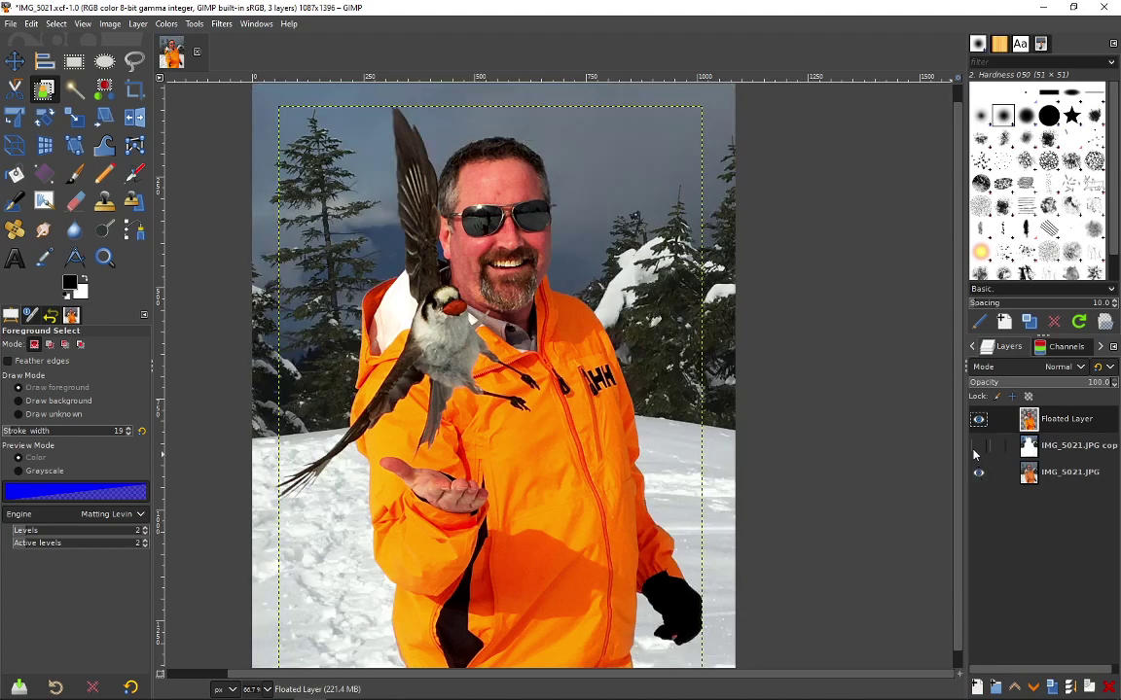
left_click(978, 446)
left_click(979, 446)
left_click(978, 445)
left_click(978, 446)
Duplicate the original IMG_5021.JPG layer and compare it with the cut-out copy layer above shown and hidden
left_click(1092, 474)
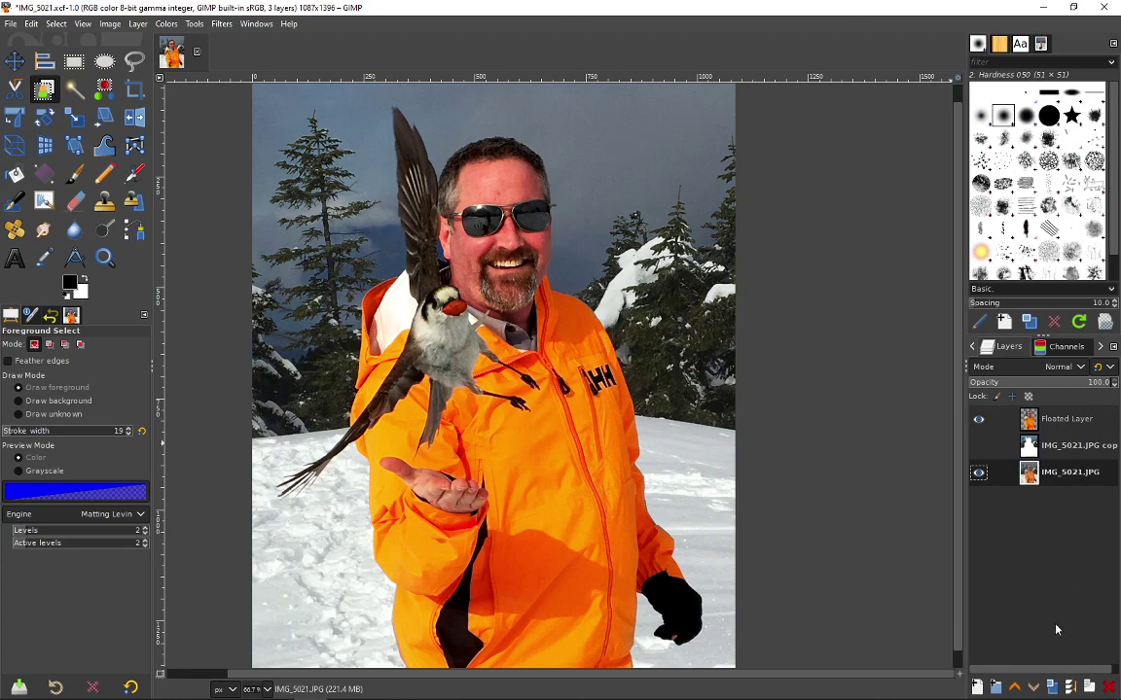
left_click(1050, 688)
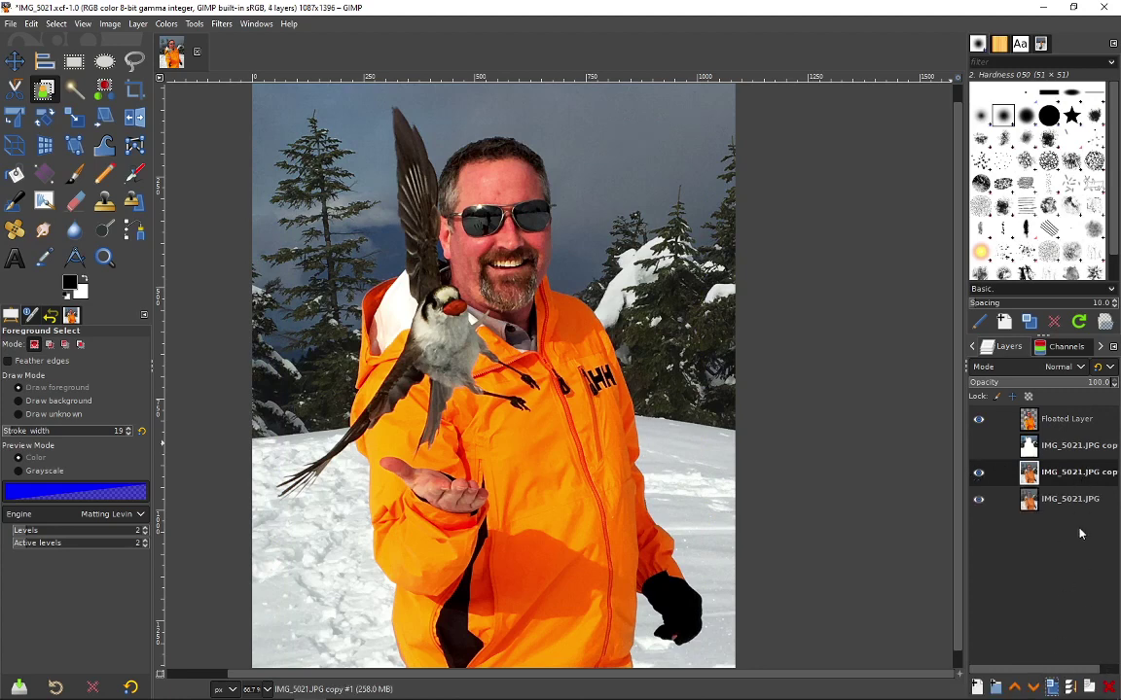
left_click(1081, 446)
left_click(978, 445)
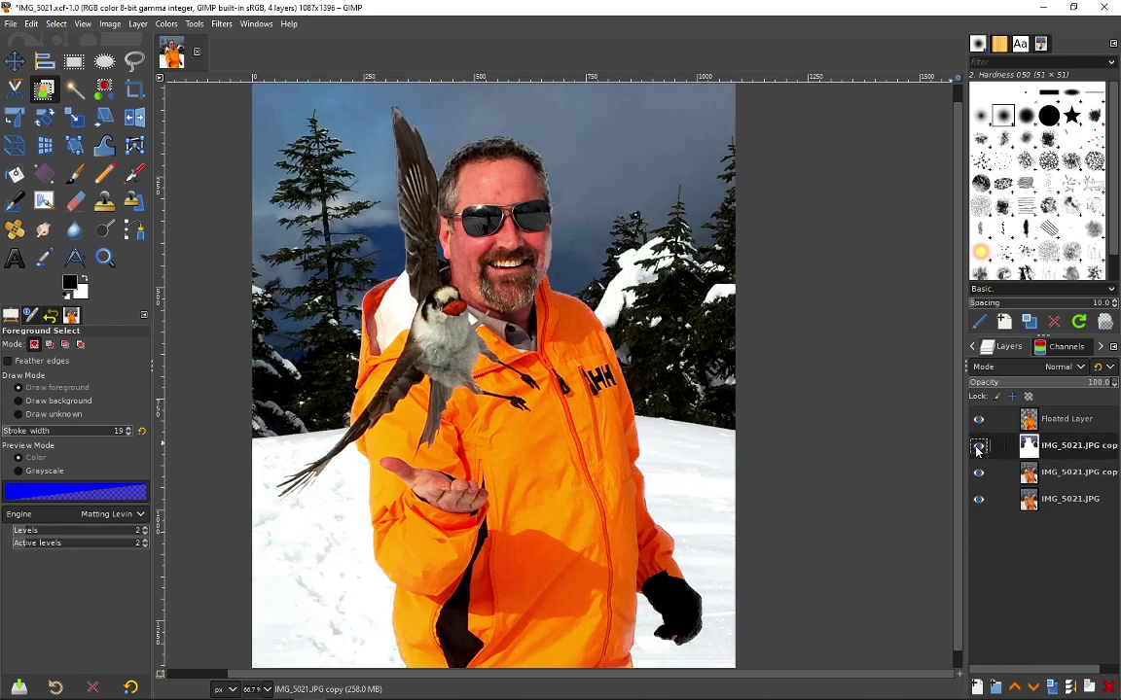
left_click(978, 448)
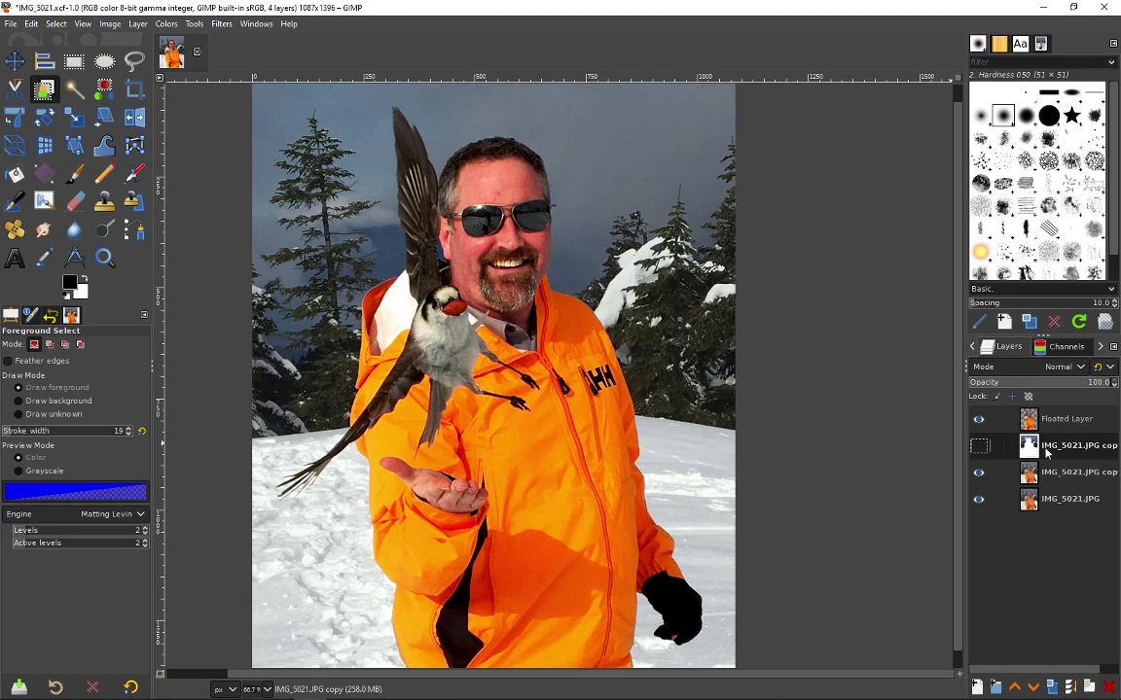
Apply a Gaussian Blur with Size X and Size Y of 7.64 to the new duplicate of the original layer
left_click(1063, 473)
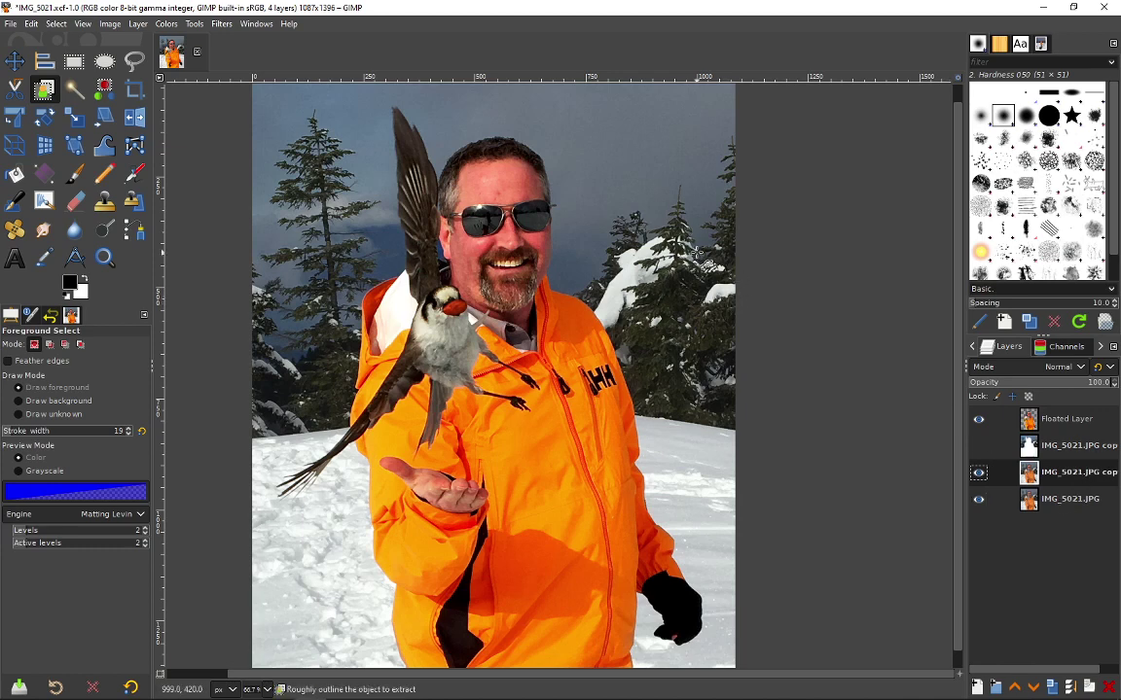
left_click(222, 25)
mouse_move(321, 114)
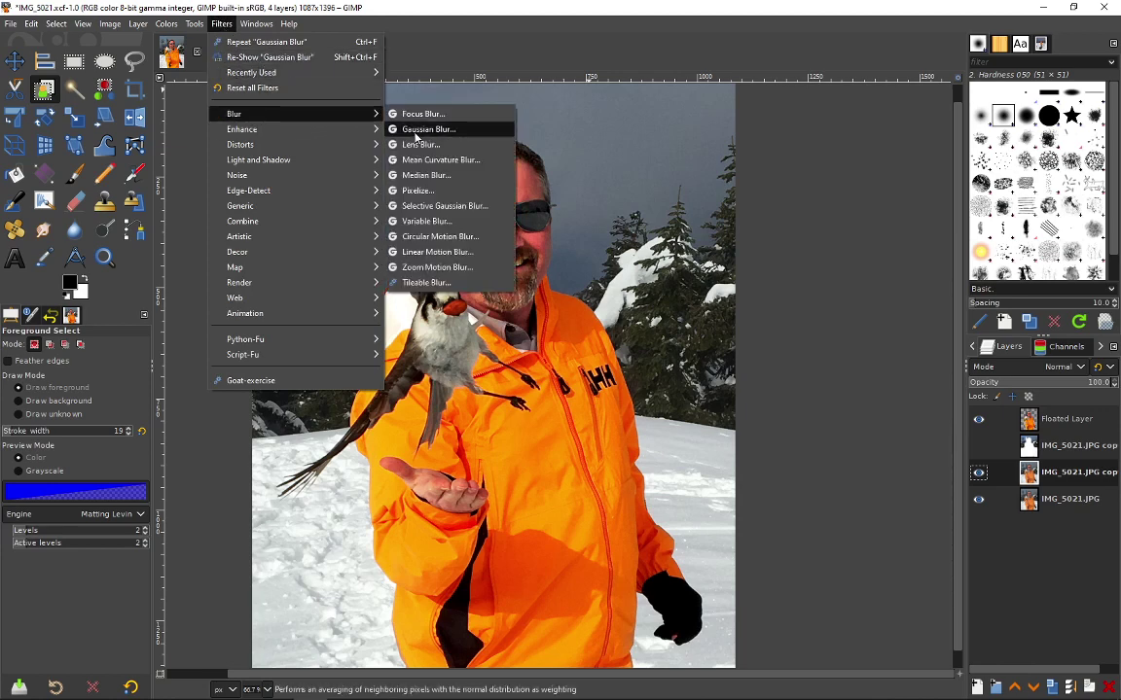
left_click(416, 131)
left_click_drag(258, 173, 242, 175)
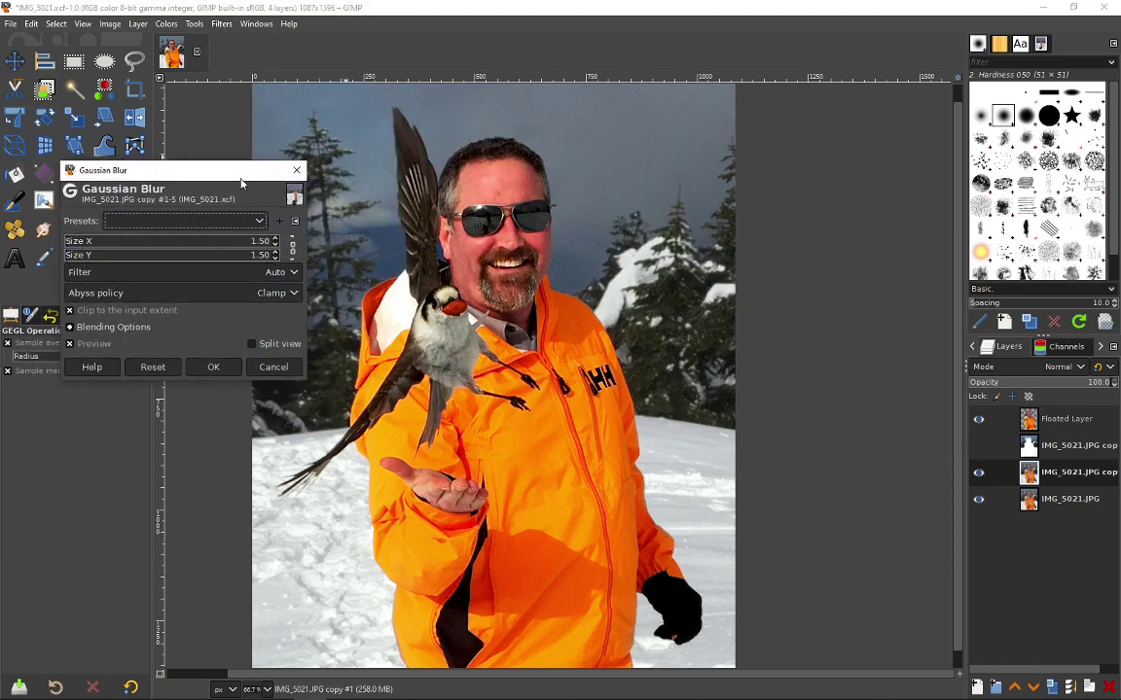
mouse_move(84, 244)
left_mouse_down()
mouse_move(110, 245)
mouse_move(79, 255)
left_mouse_up()
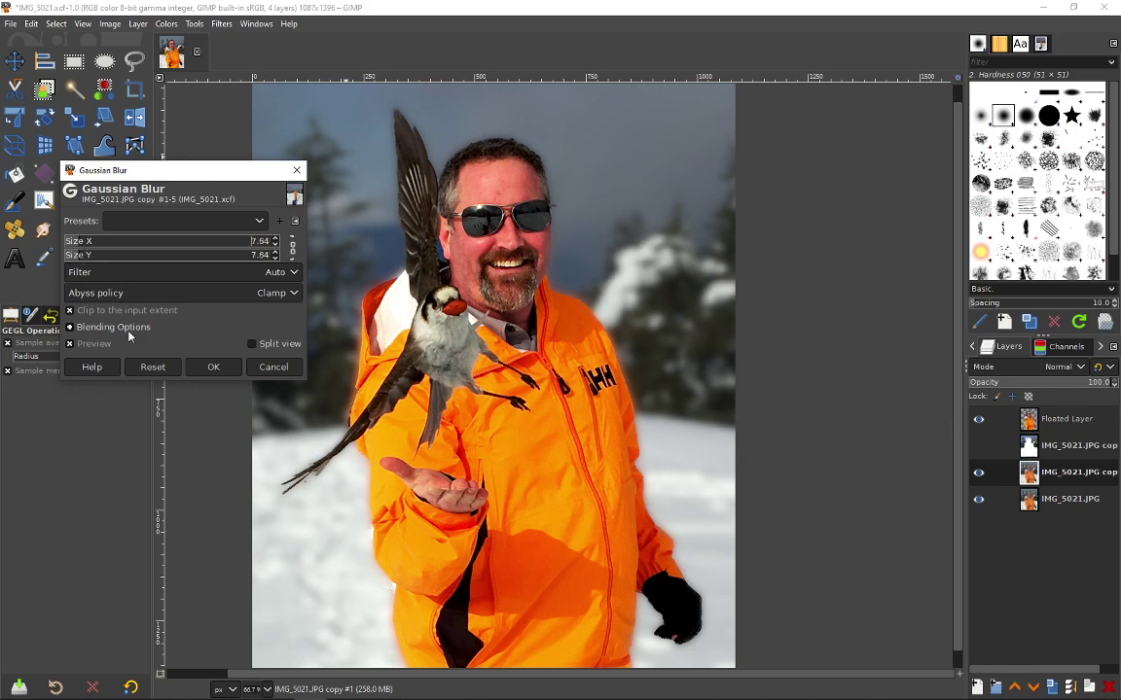
left_click(213, 367)
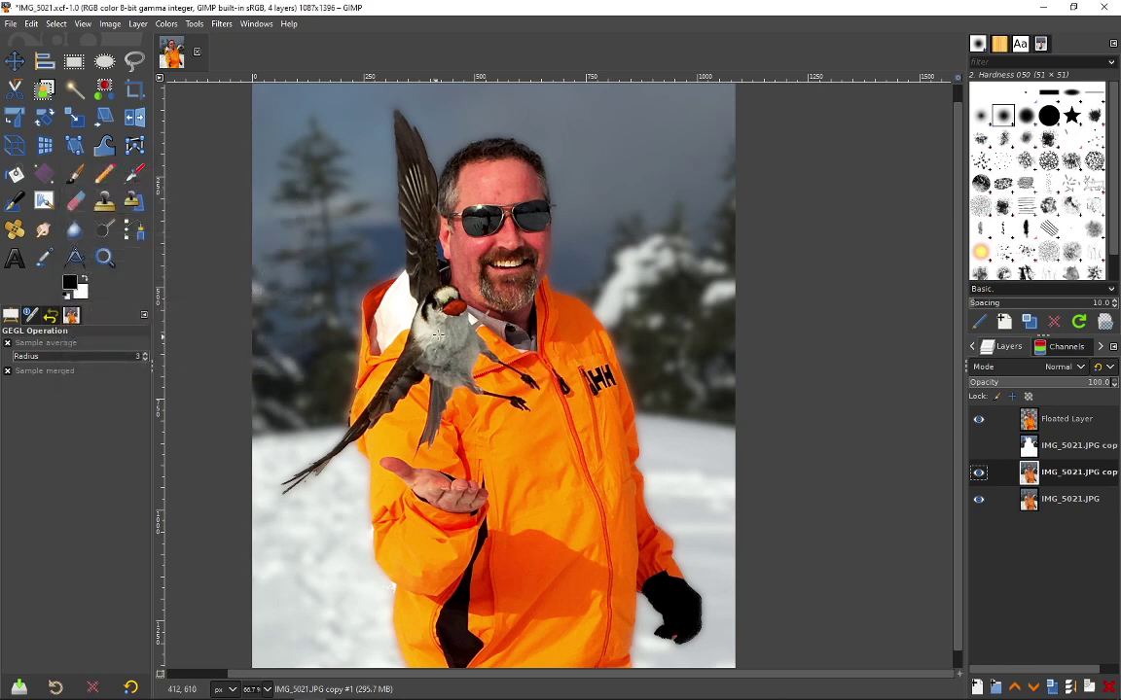
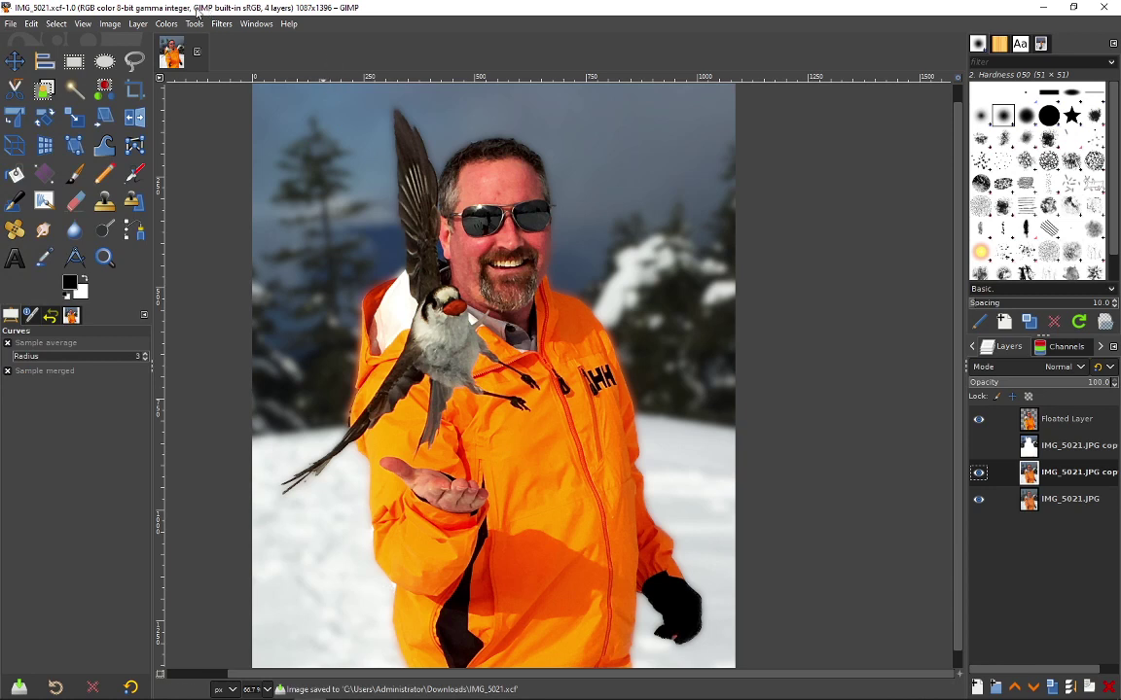
Start exporting the image to the Downloads folder and change the file name to IMG_5021.jpg
left_click(8, 23)
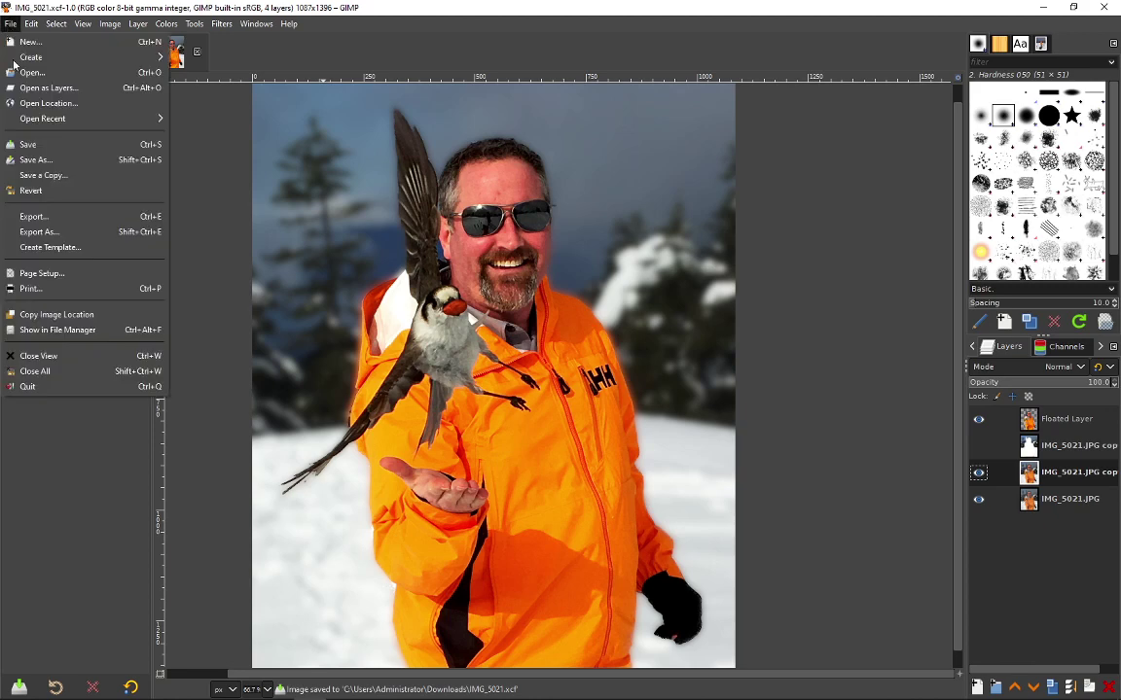
left_click(46, 216)
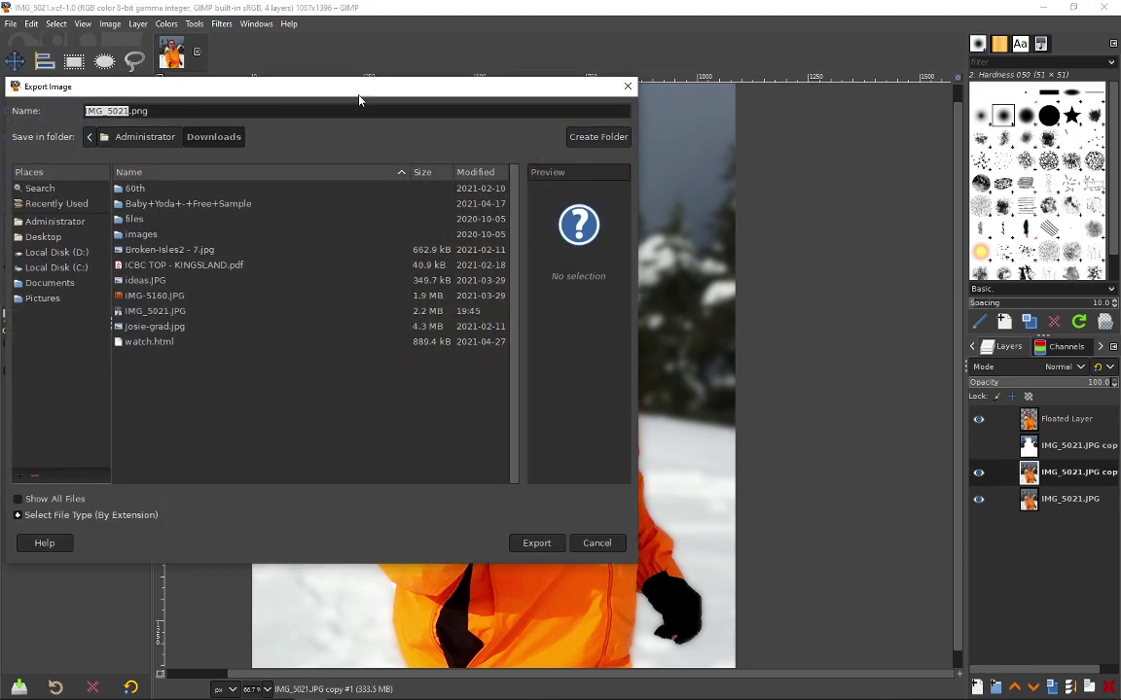
left_click_drag(322, 84, 389, 80)
left_click_drag(264, 84, 302, 228)
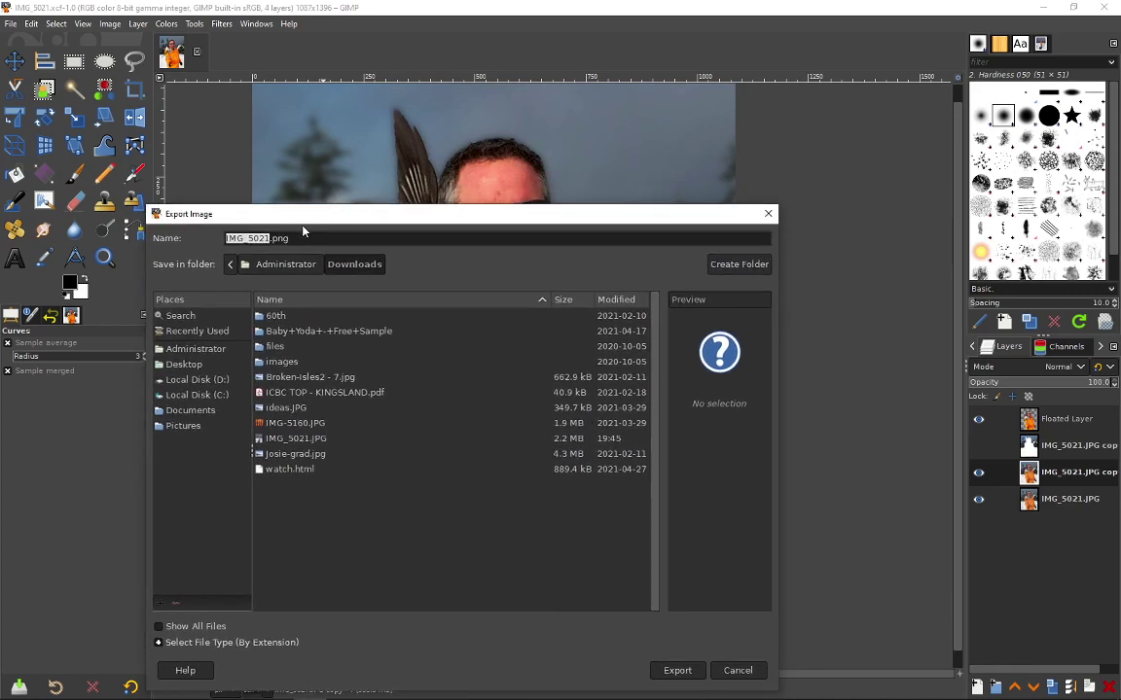
left_click(305, 237)
key("BackSpace")
key("BackSpace")
key("BackSpace")
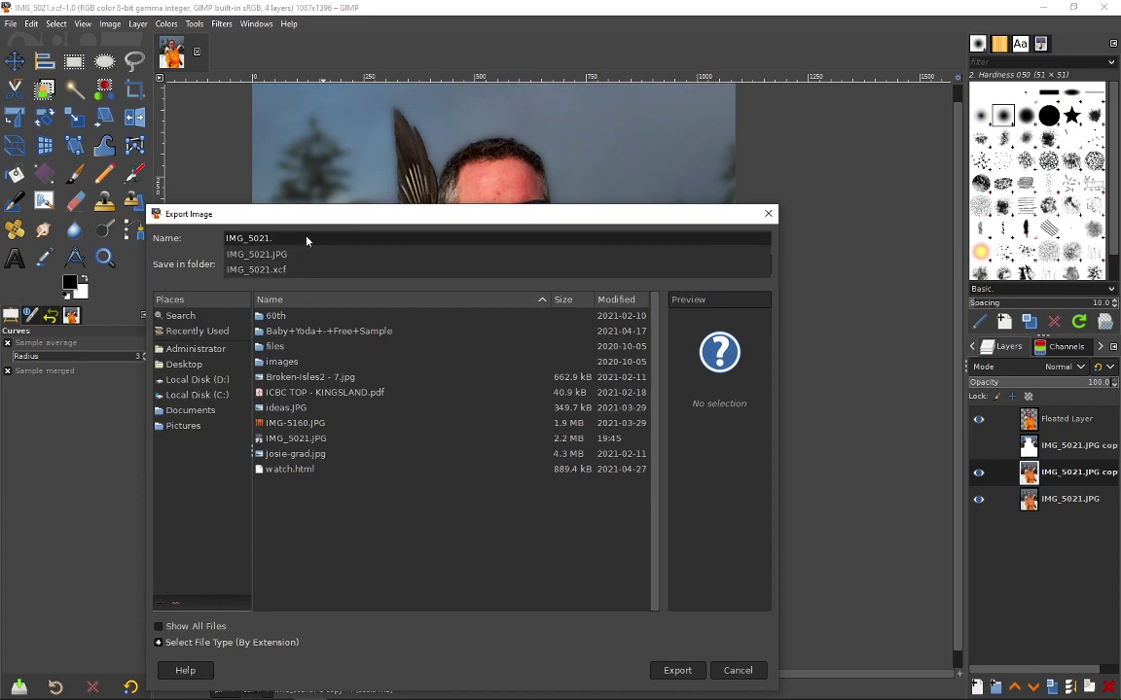
type("jpg")
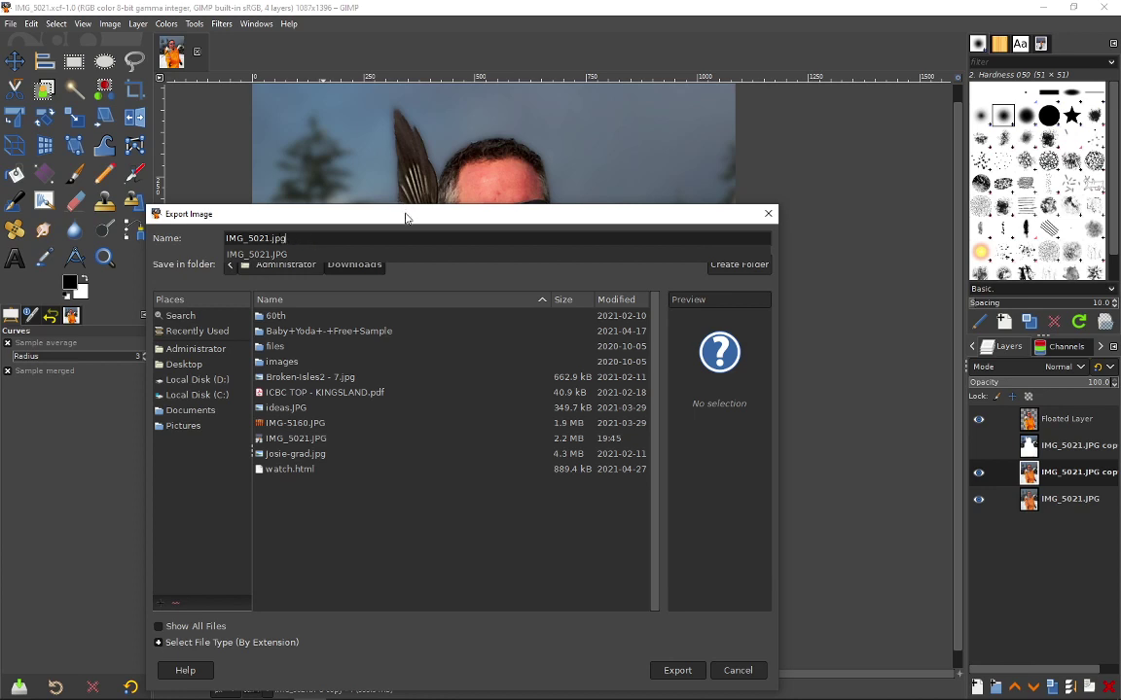
Decline replacing the existing IMG_5021.jpg and submit the JPEG export under the man's first name followed by "-bird"
left_click(343, 167)
left_click(677, 670)
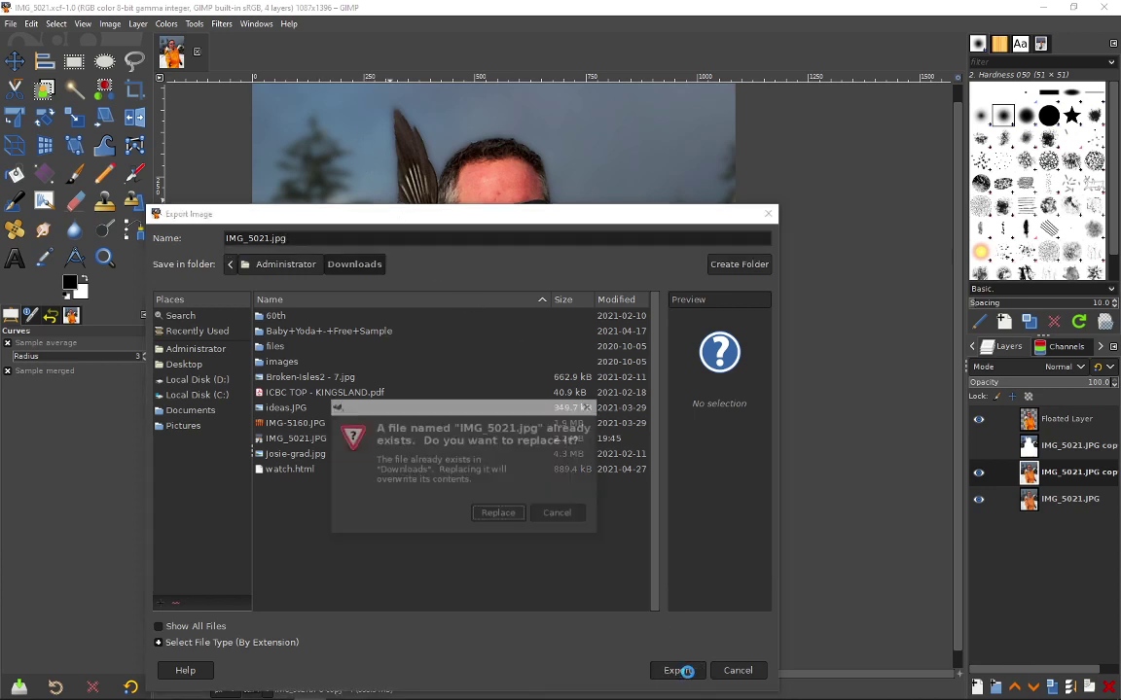
left_click(558, 515)
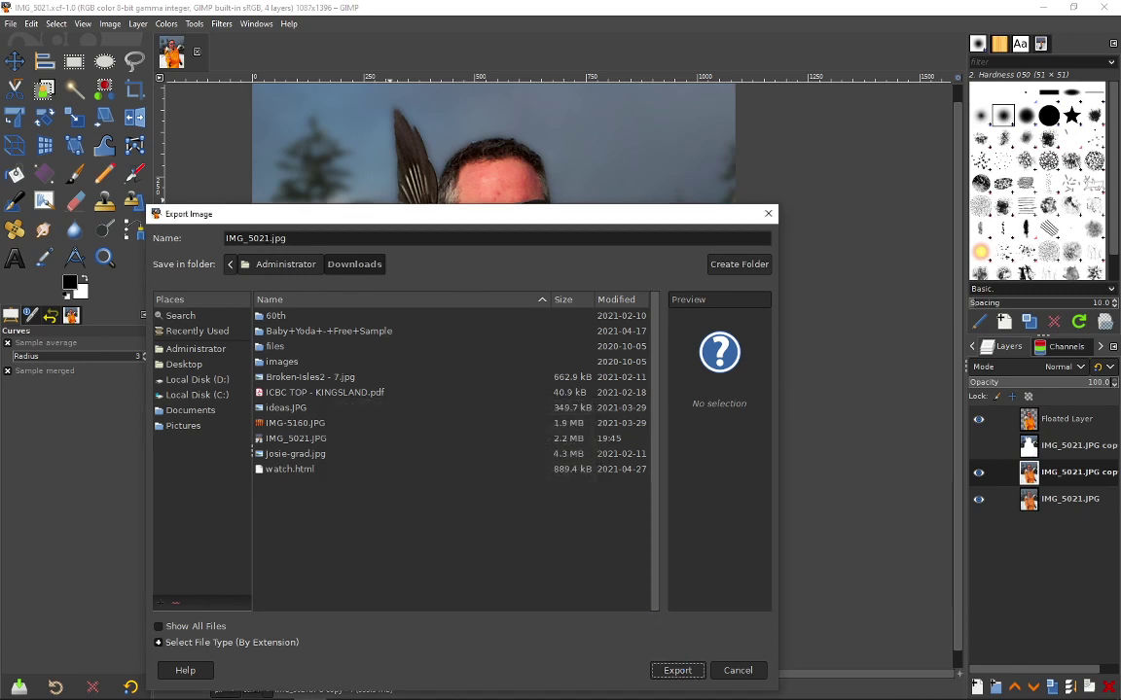
type("Cha")
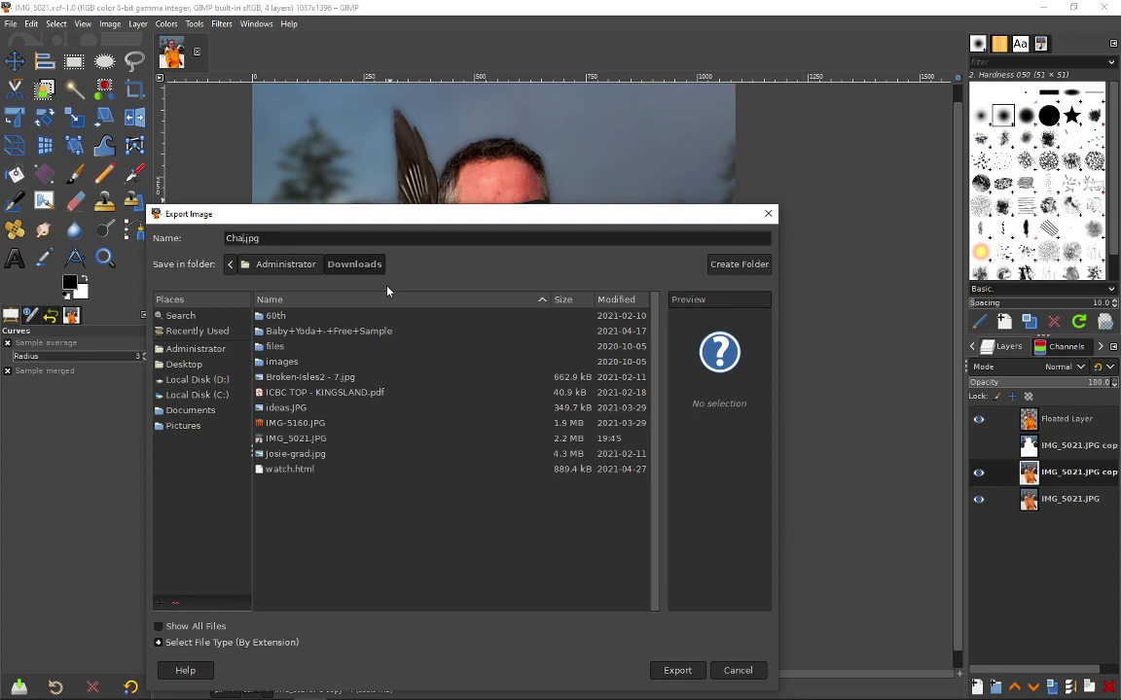
type("rles-bird")
key("Return")
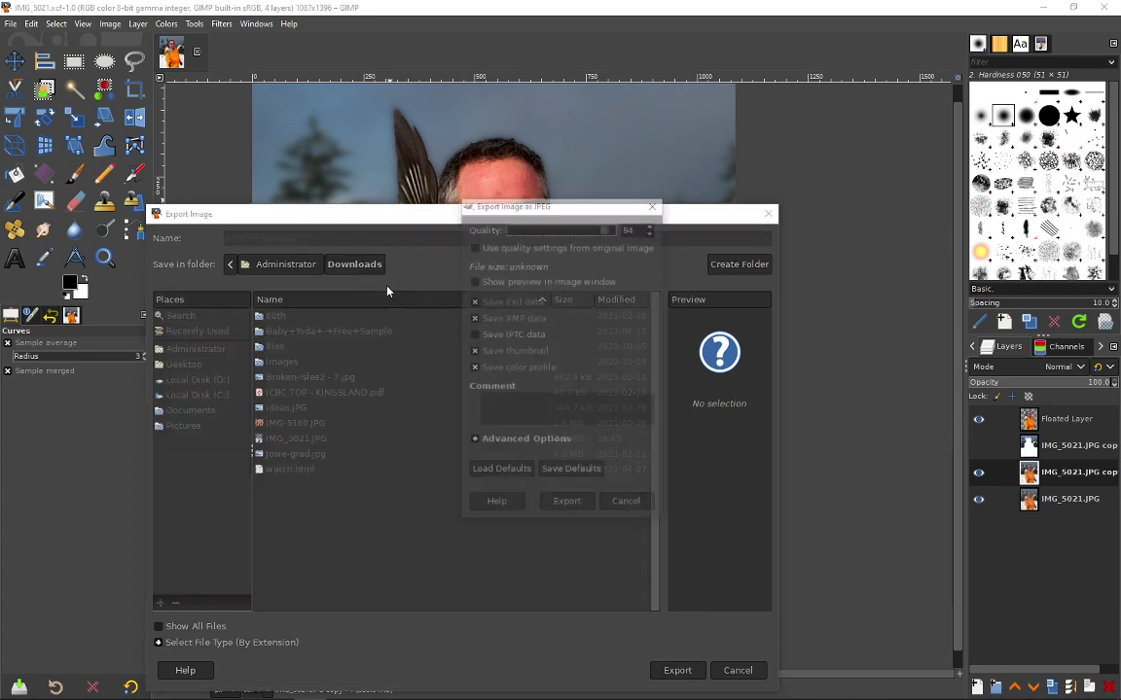
Set the JPEG quality to 72 and turn on the preview in the image window
left_click(586, 229)
left_click_drag(587, 233, 583, 235)
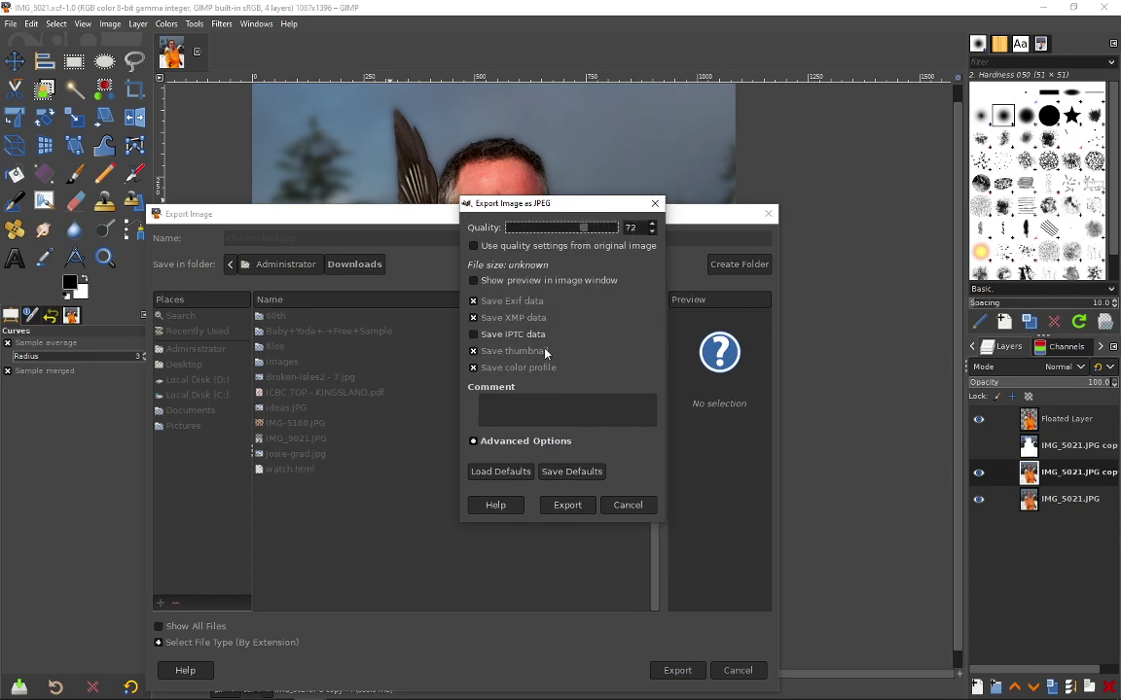
left_click(477, 282)
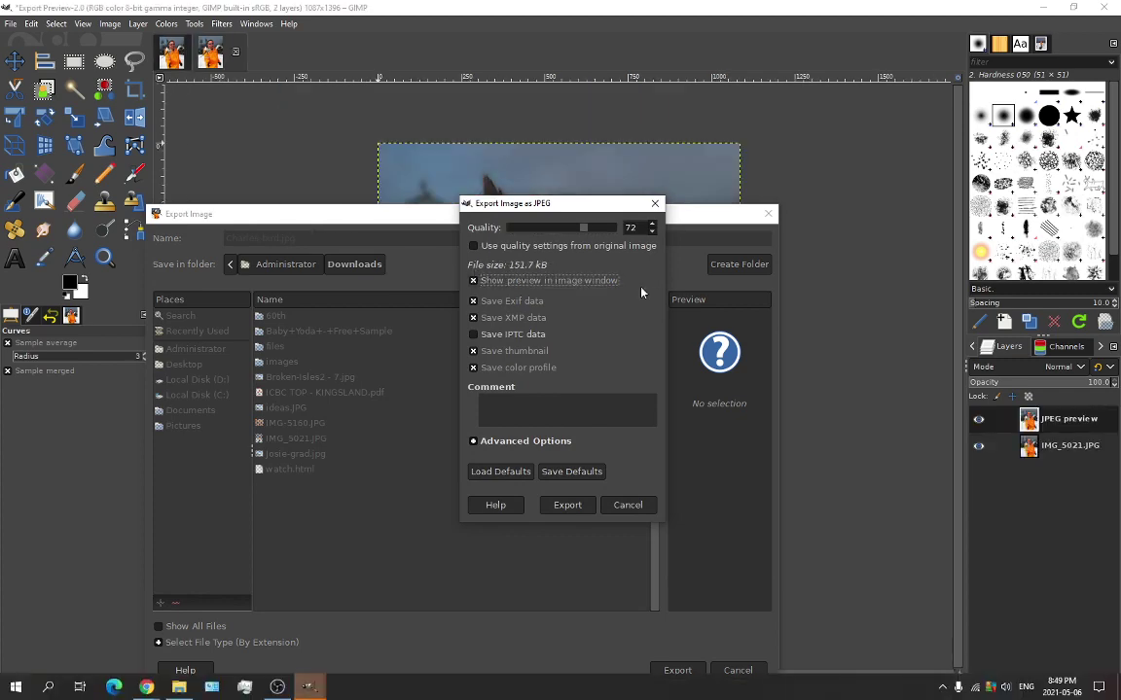
Move the two export dialogs clear of the photo so the whole JPEG preview can be seen beside the quality settings
left_click_drag(583, 203, 787, 250)
left_click_drag(664, 220, 427, 273)
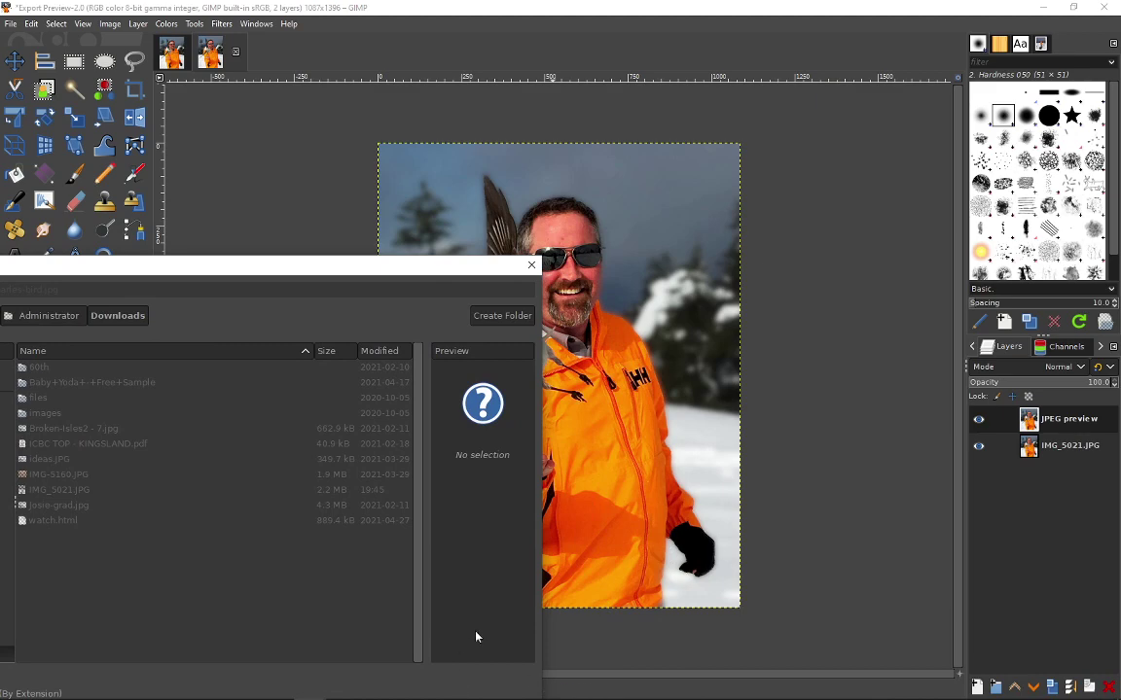
left_click_drag(354, 268, 871, 193)
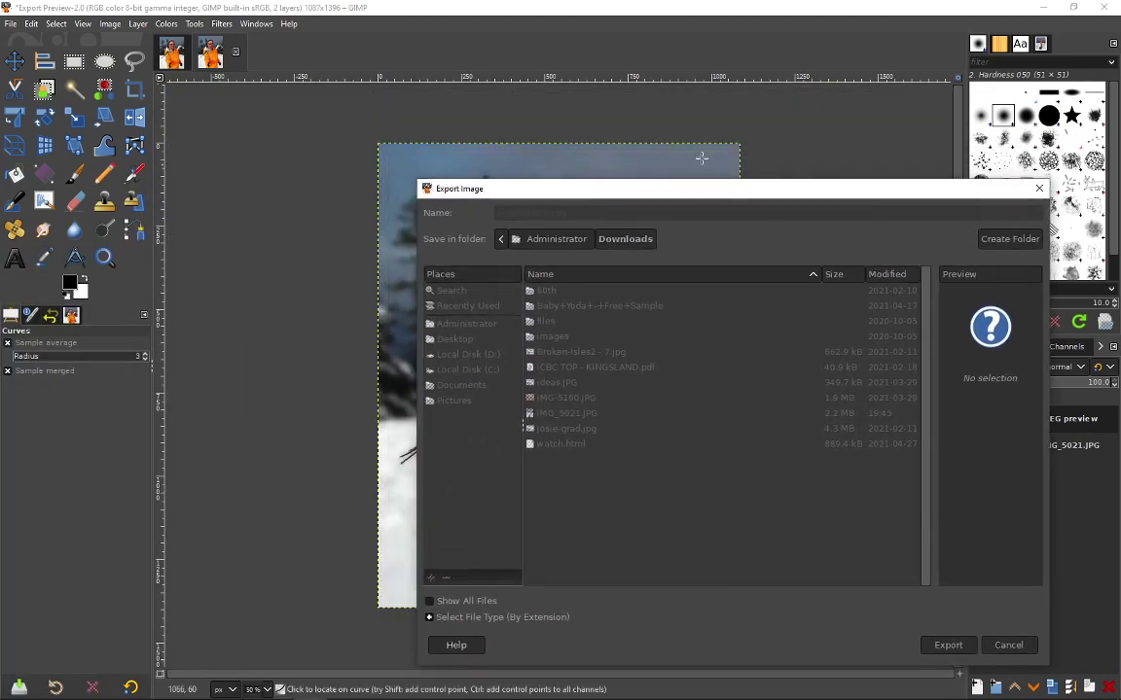
left_click_drag(525, 193, 852, 219)
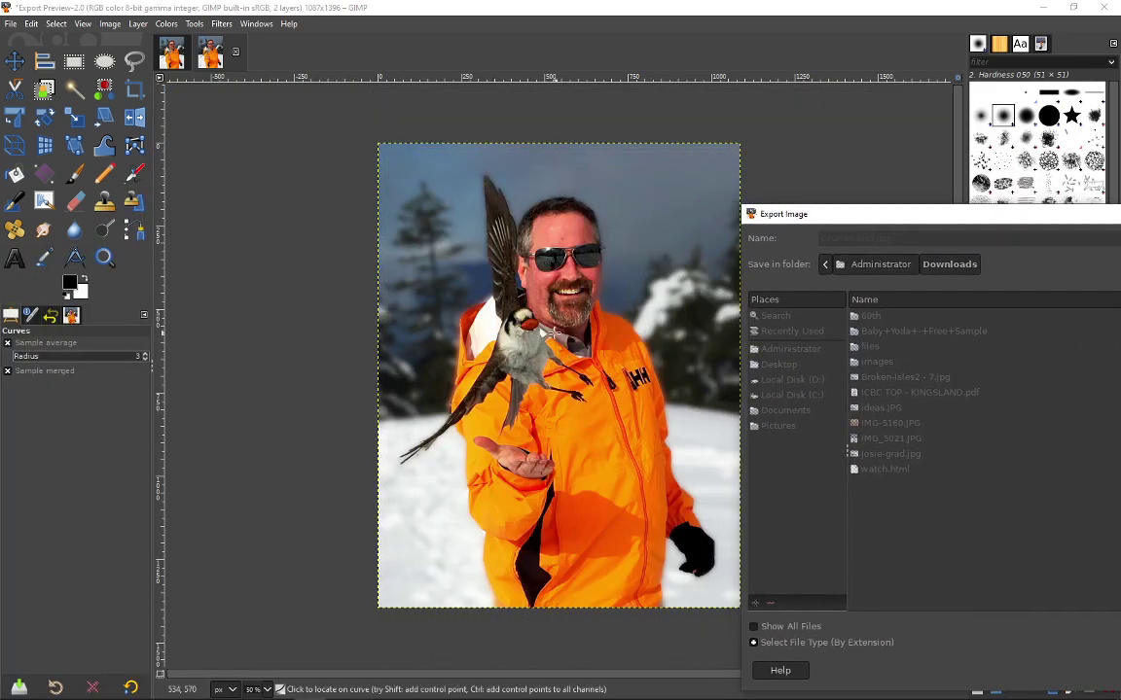
key("alt+Tab")
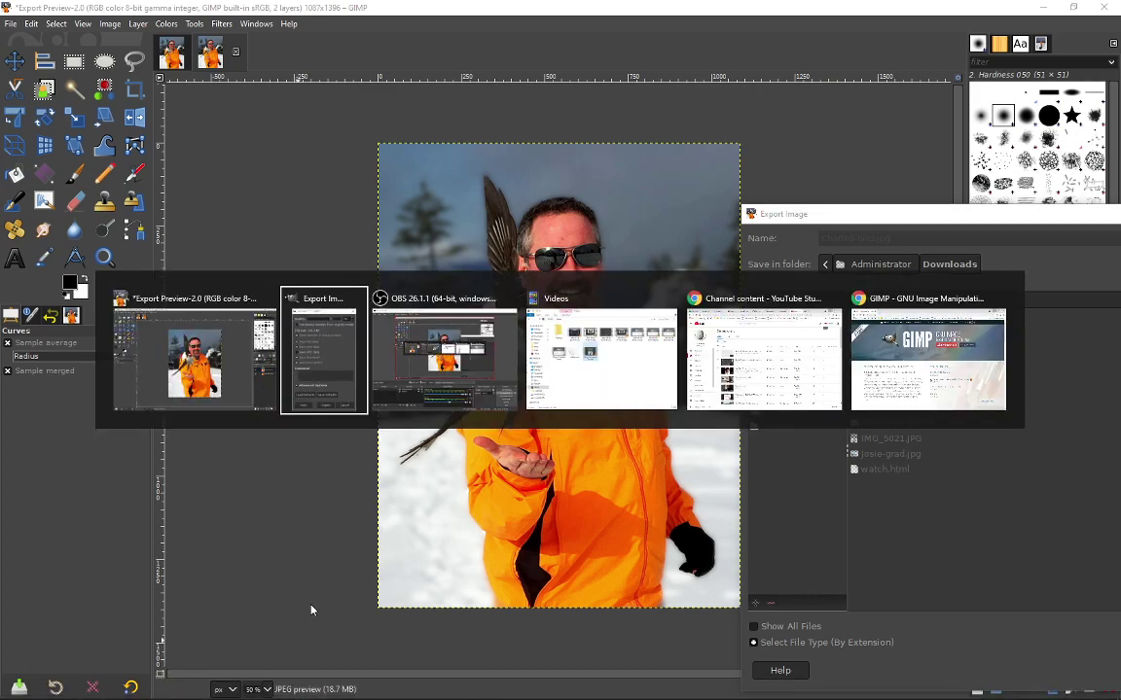
left_click_drag(773, 251, 280, 241)
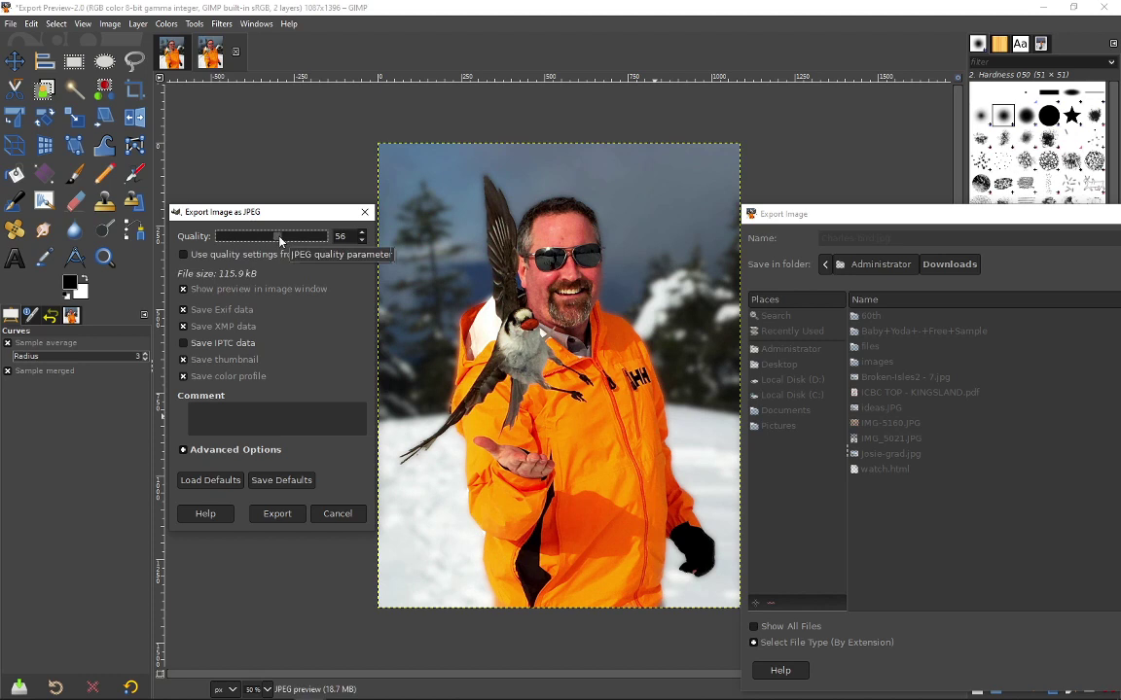
Compare JPEG quality values up to 86 against the preview, settle on 75, and export the photo
left_click_drag(280, 241, 298, 239)
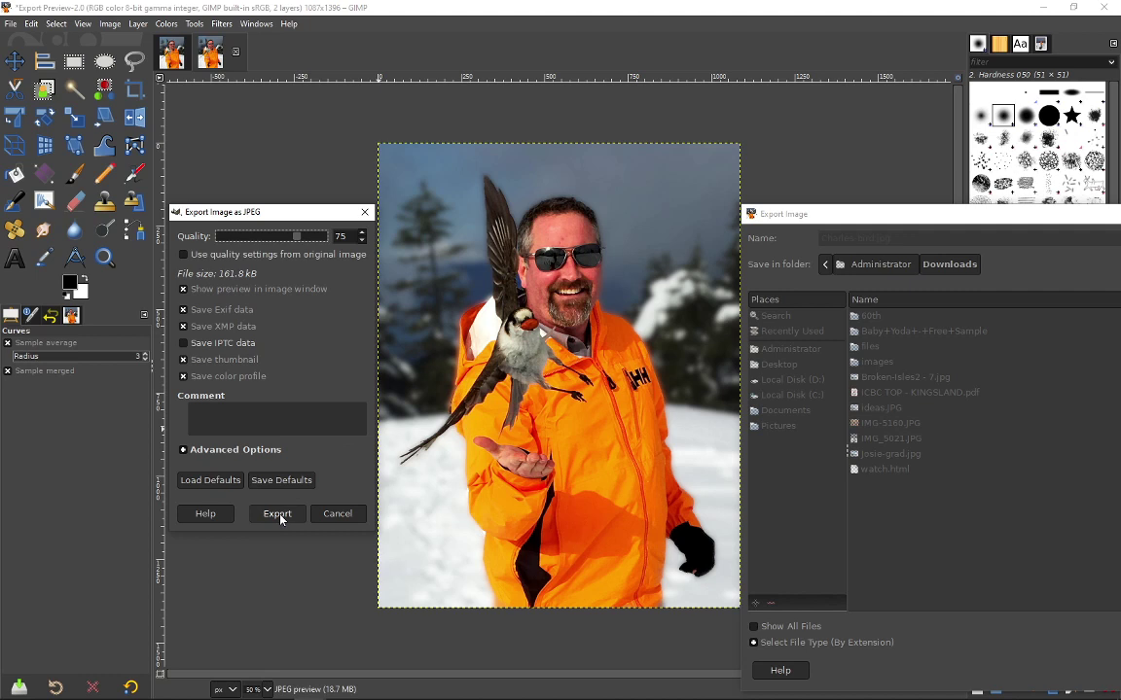
left_click(311, 241)
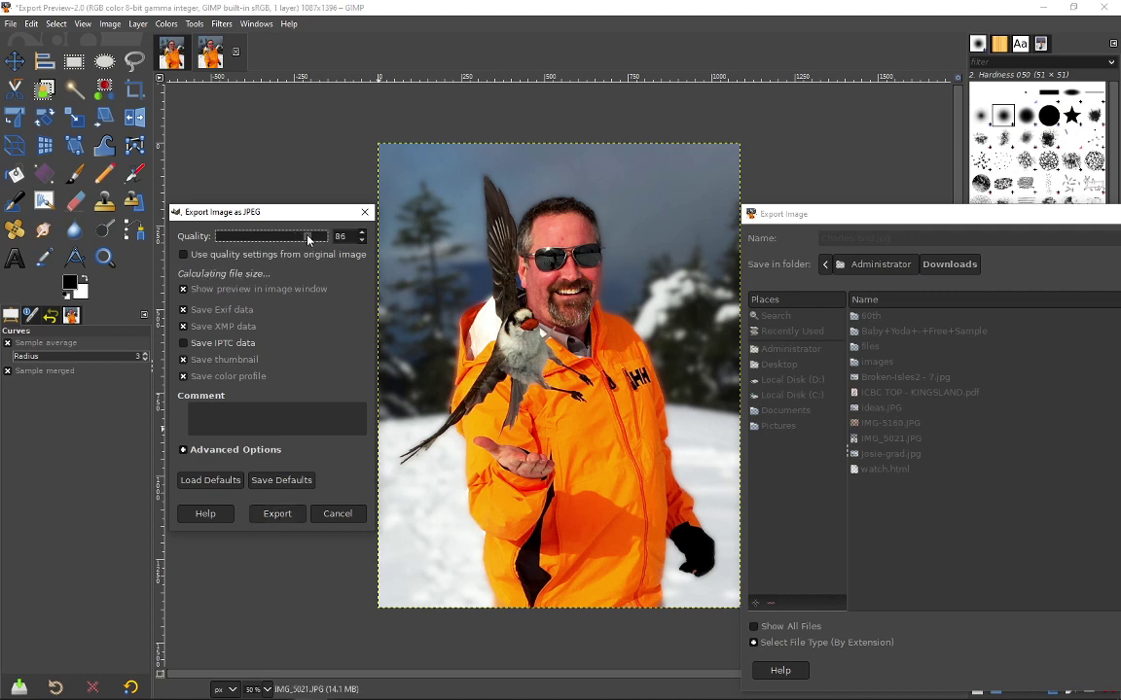
left_click(297, 238)
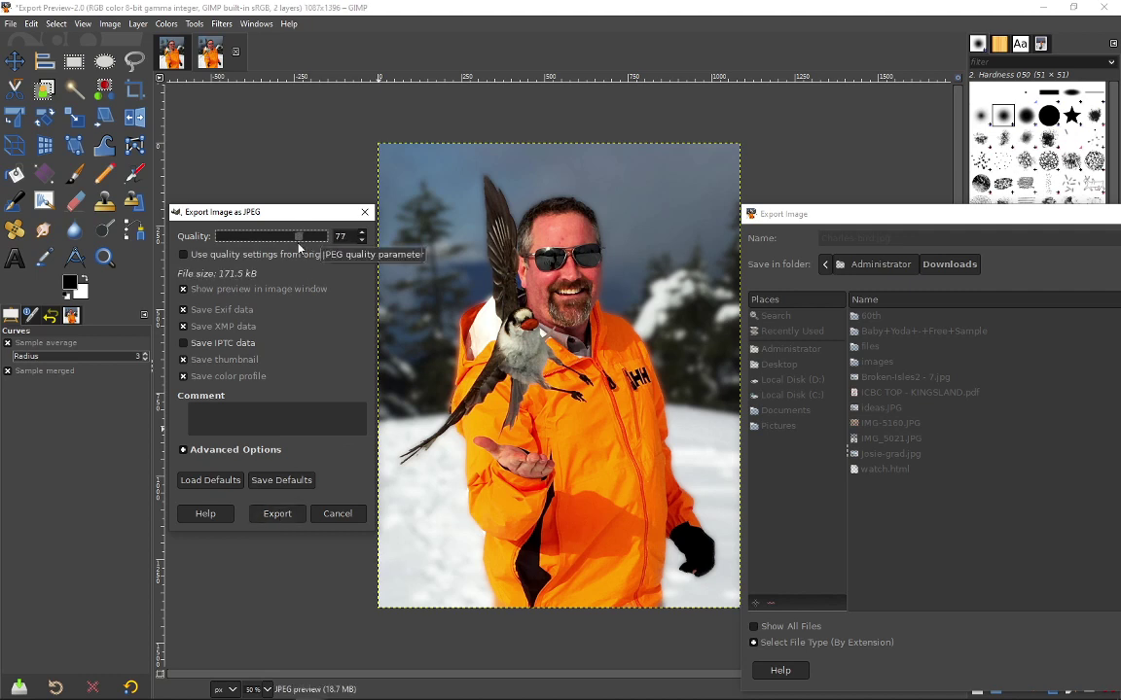
left_click(278, 514)
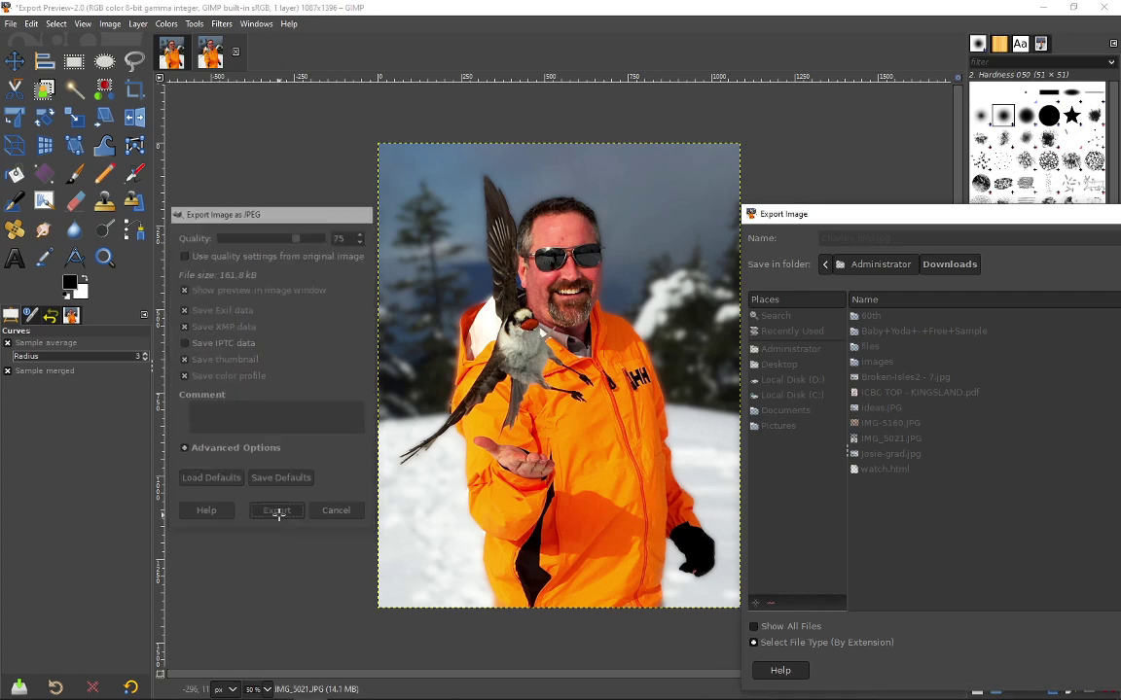